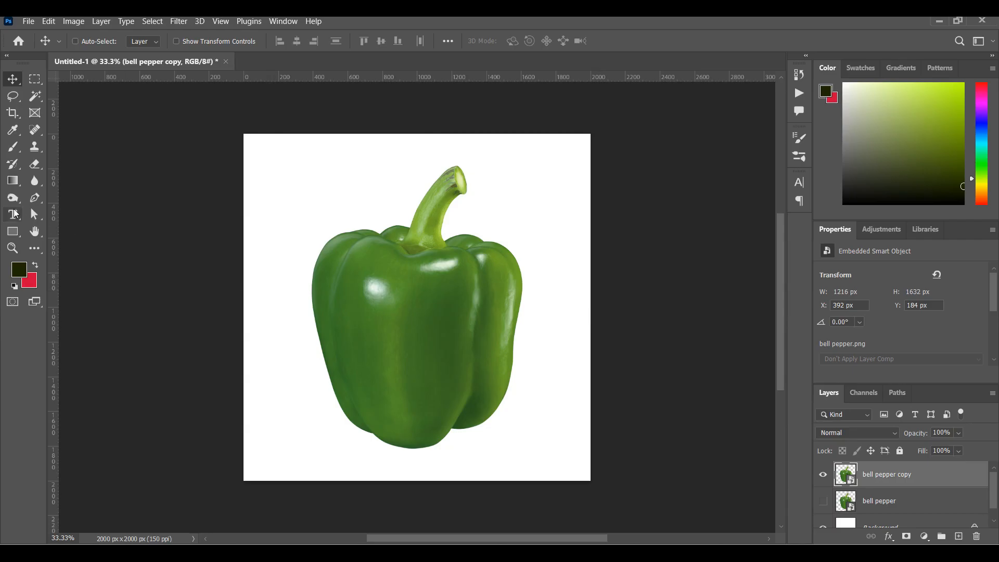
- Add a new text layer reading "BELL" on the upper part of the pepper
left_click(364, 285)
left_click(364, 285)
type("BELL")
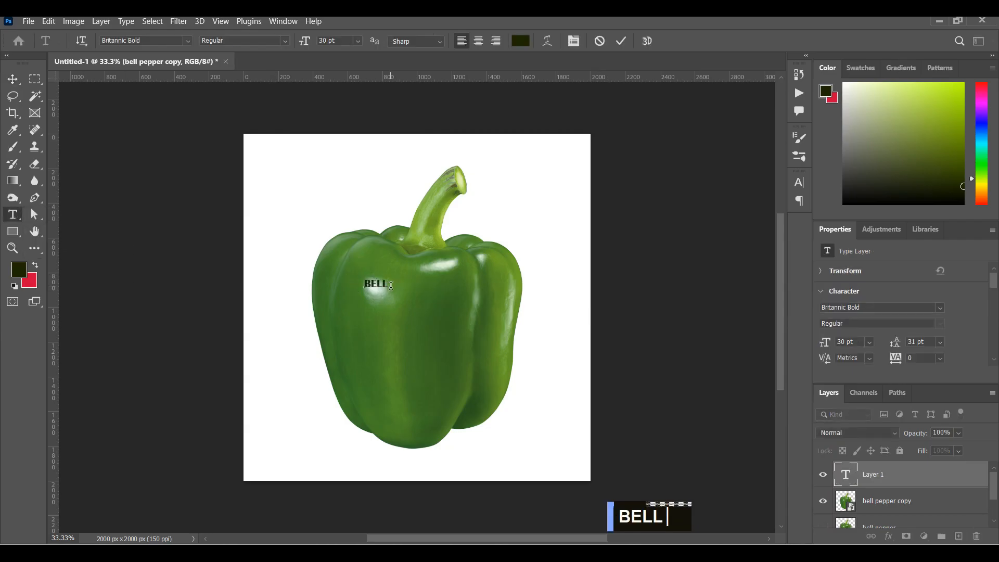
- Enlarge the "BELL" text to about 756% and centre it across the upper body of the pepper
left_click(12, 79)
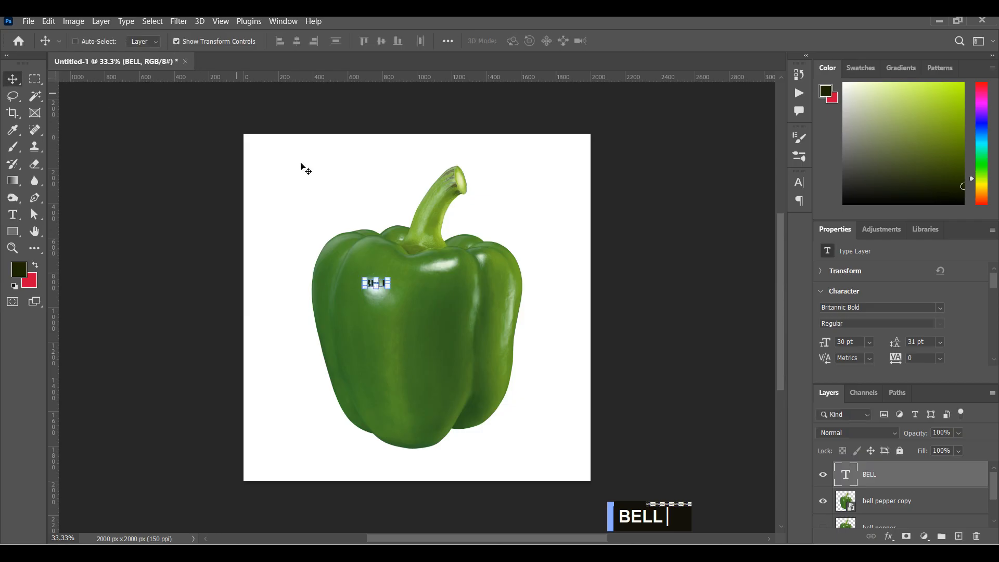
left_click_drag(388, 287, 524, 401)
left_click_drag(459, 306, 423, 285)
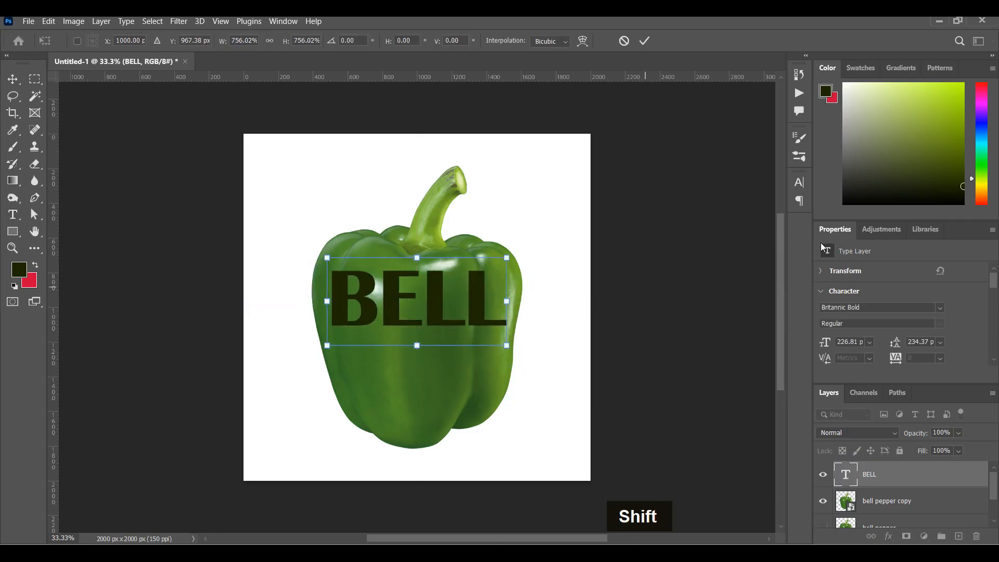
left_click(799, 182)
left_click(645, 41)
- Try the Brains Courage Demo and Franklin Gothic Demi fonts on the "BELL" text
left_click(686, 201)
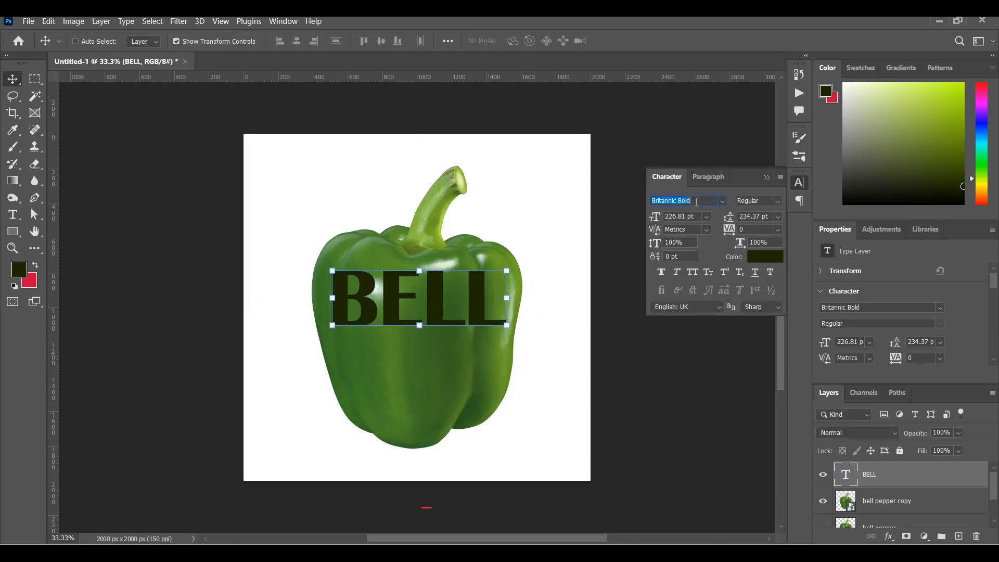
type("brai")
left_click(713, 242)
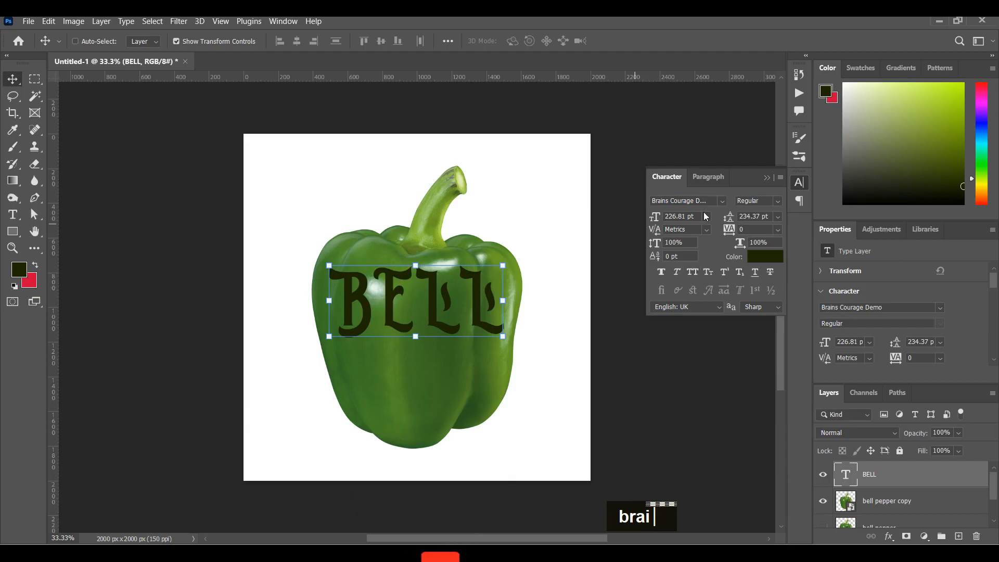
left_click(723, 201)
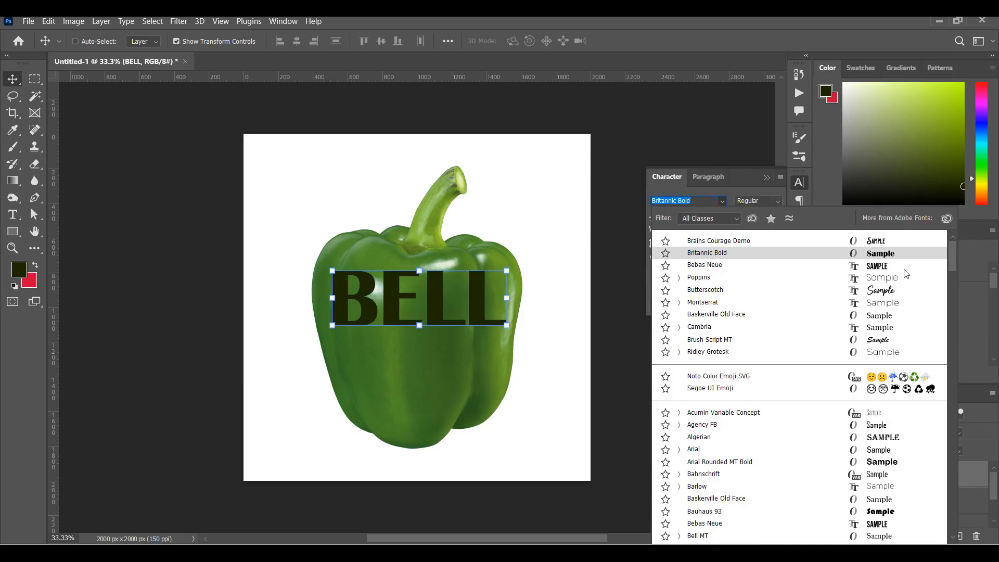
left_click_drag(948, 265, 951, 287)
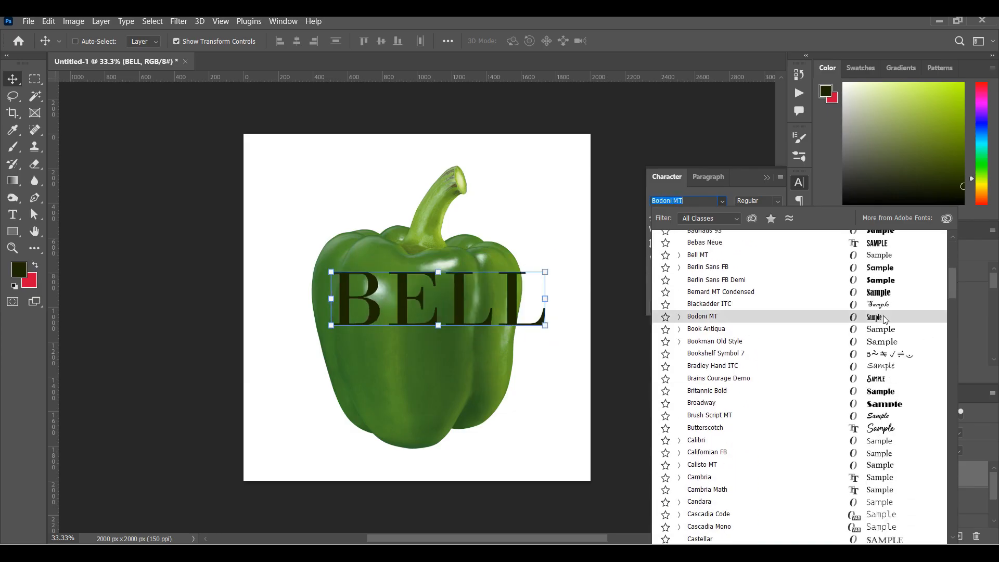
left_click_drag(950, 284, 946, 322)
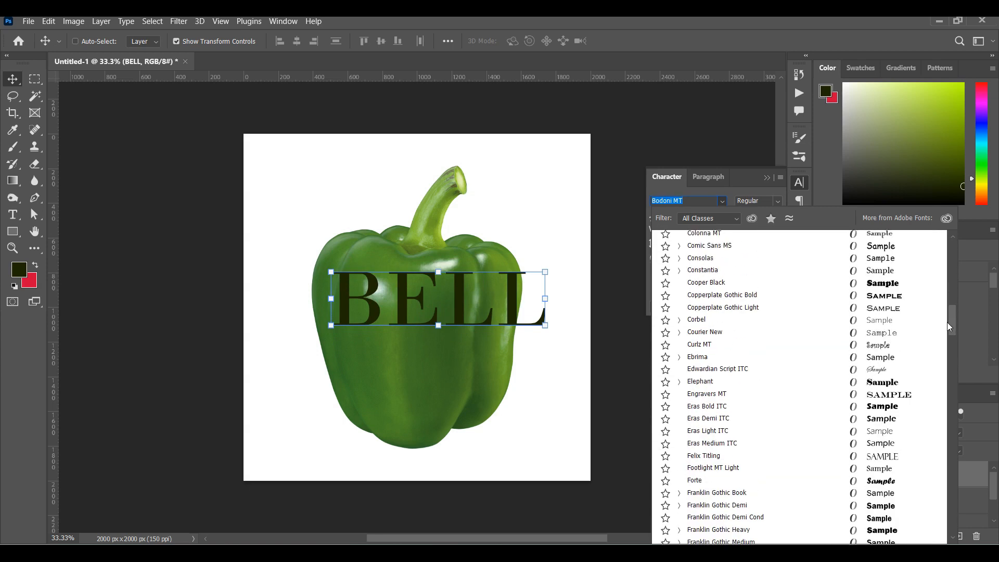
left_click(891, 502)
- Retype the last three letters in lowercase so the text reads "Bell"
key("t")
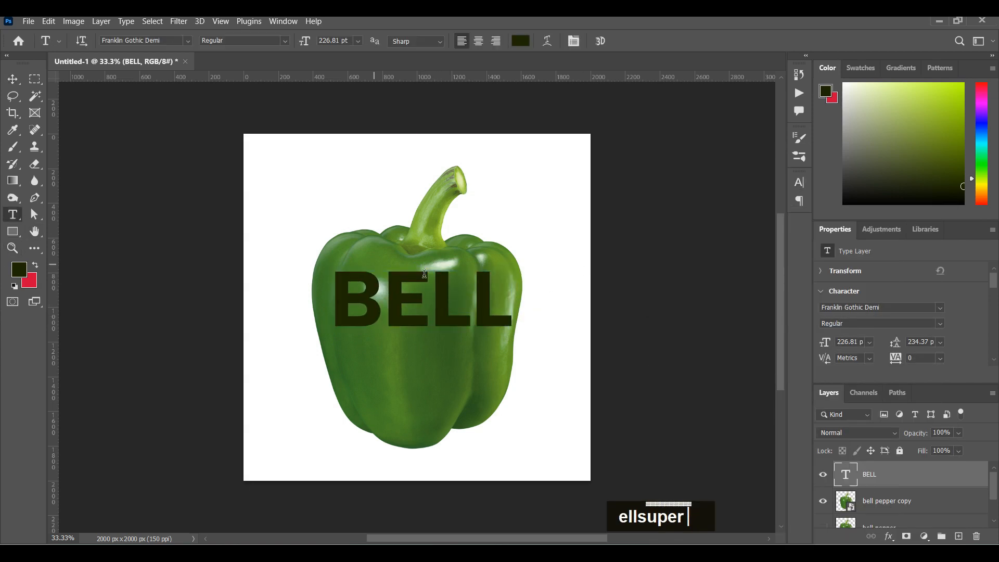
left_click_drag(387, 288, 533, 301)
type("ell")
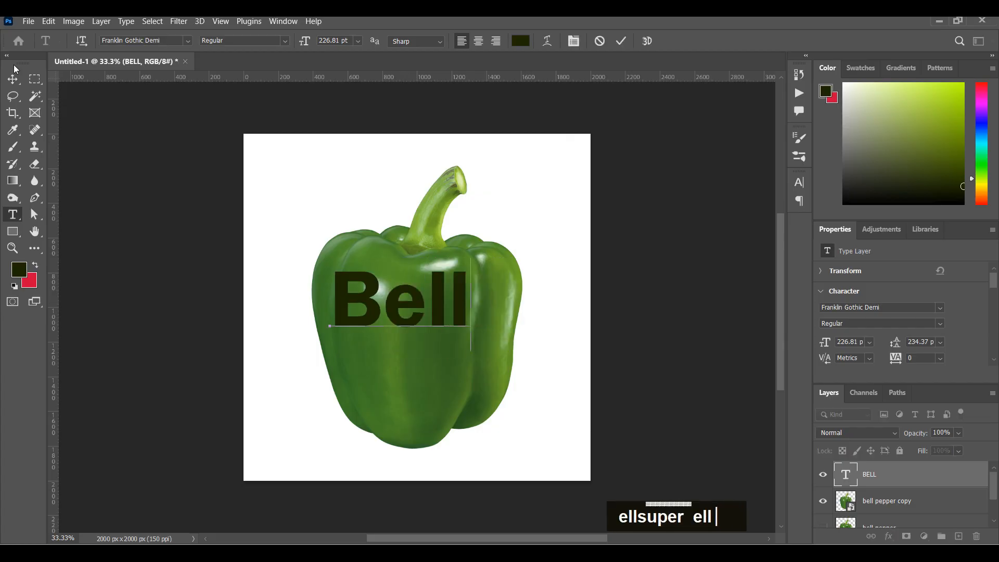
- Set the font of the "Bell" text to Super Sunday
left_click(12, 78)
left_click(799, 182)
left_click(683, 200)
type("super")
key("Return")
- Scale the "Bell" text to about 150% so it spans the full width of the pepper
left_click_drag(474, 326, 520, 368)
left_click_drag(337, 249, 313, 234)
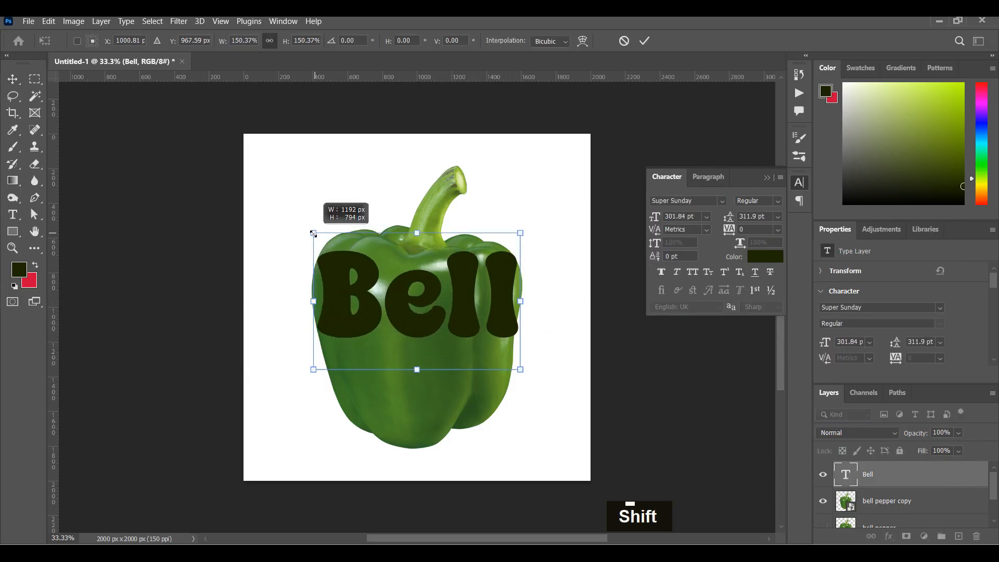
left_click(644, 40)
- Duplicate the "Bell" text straight below itself and change the copy's wording to "Pepper"
left_click_drag(437, 295, 437, 393)
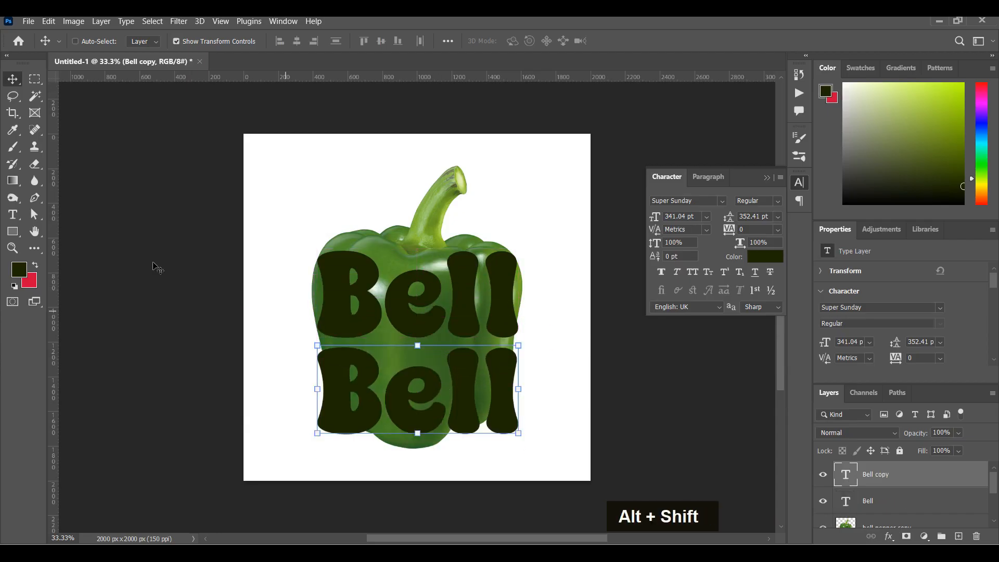
key("t")
left_click(410, 396)
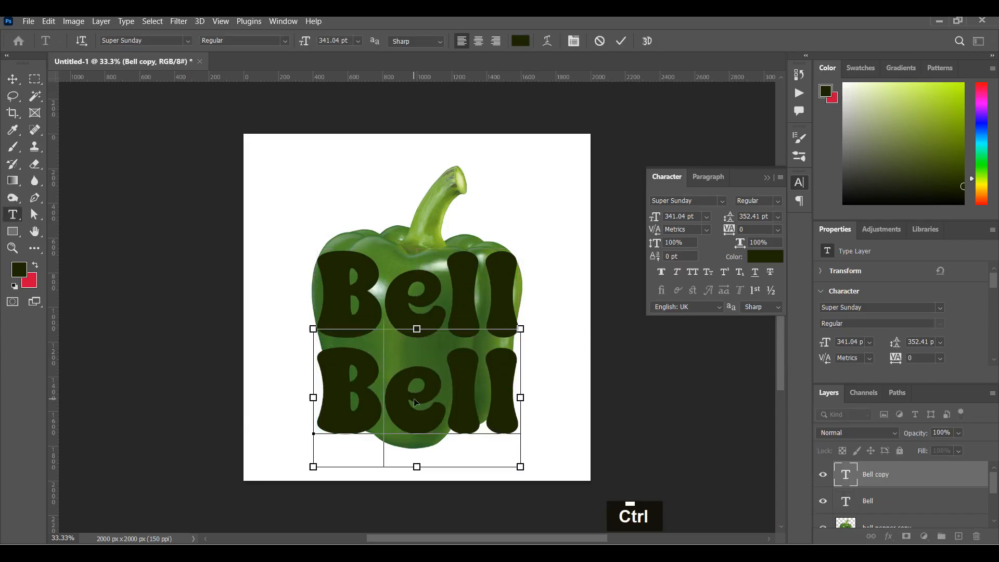
key("ctrl+a")
type("P")
key("Caps_Lock")
type("epper")
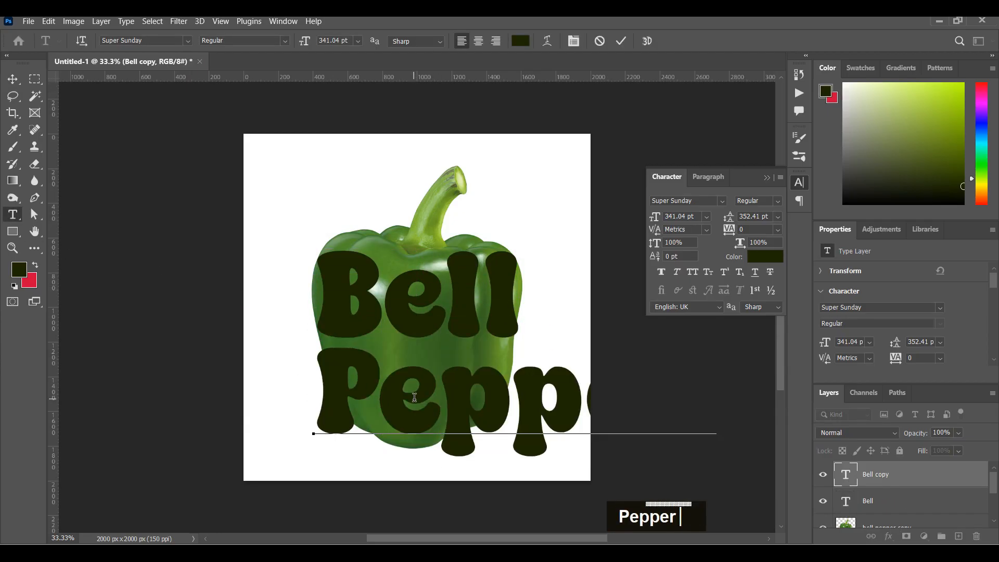
- Scale the "Pepper" text to about 50% and place it directly under "Bell", matching its width
key("ctrl+a")
left_click(766, 178)
key("ctrl+t")
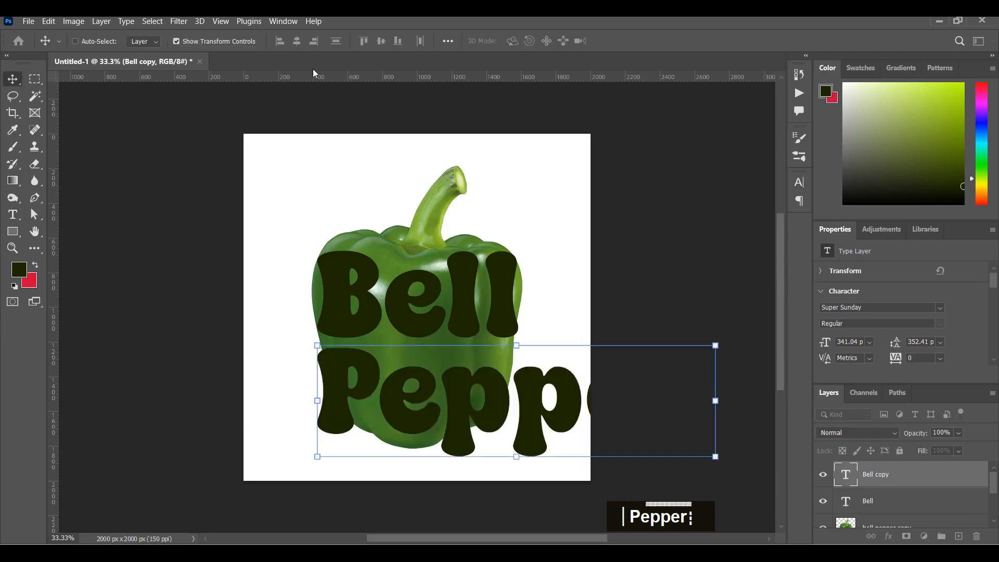
left_click(716, 465, "shift")
left_click_drag(716, 466, 515, 398)
left_click_drag(401, 376, 358, 373)
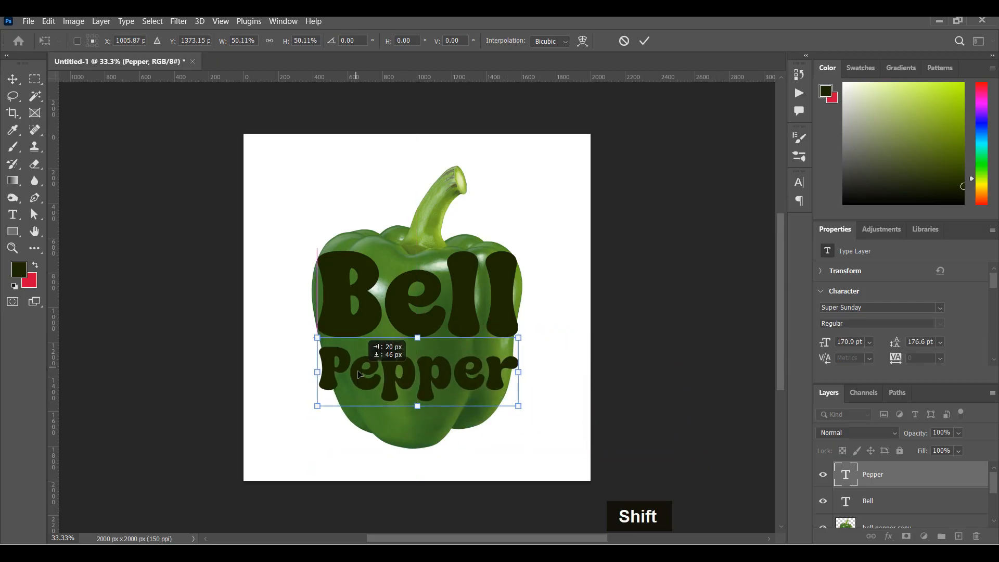
left_click(644, 44)
- Select the "Bell" text layer and nudge it slightly to the left over the pepper
left_click(431, 297, "ctrl")
double_click(431, 297)
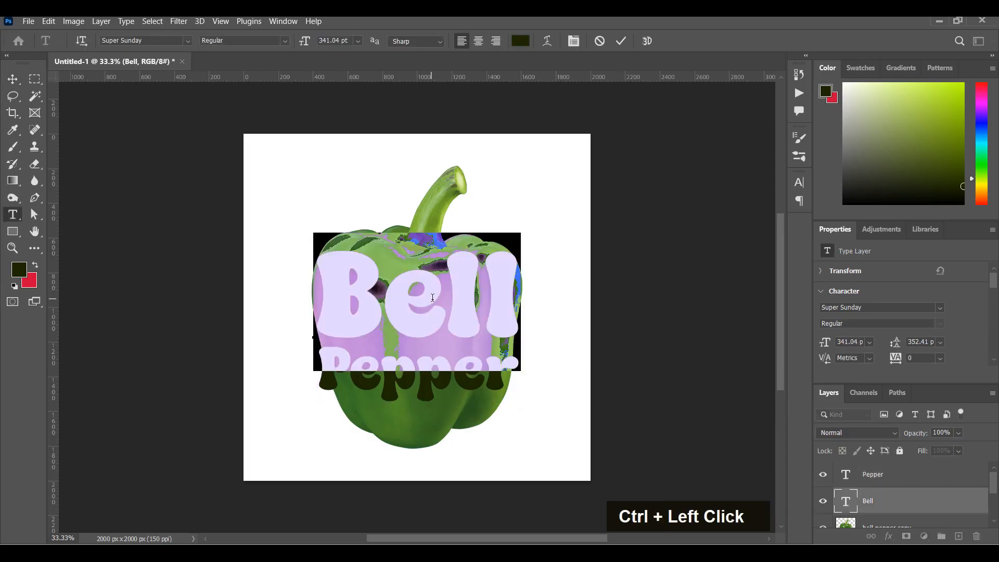
key("Escape")
left_click_drag(426, 311, 432, 309)
left_click(879, 474, "ctrl")
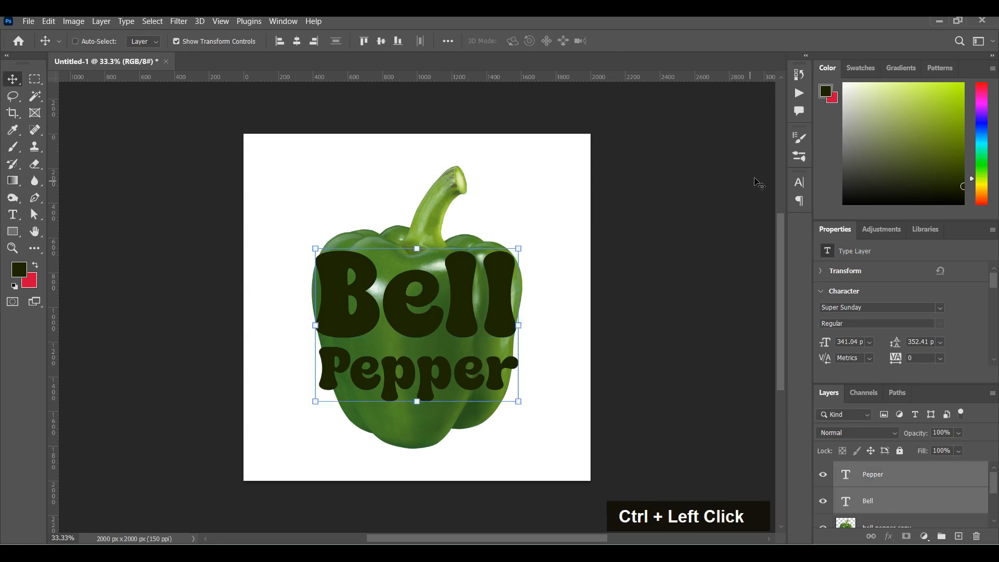
left_click(799, 182)
left_click(763, 255)
left_click(946, 293)
- Convert the "Pepper" and "Bell" text layers into separate smart objects
left_click(884, 475)
right_click(885, 476)
left_click(759, 196)
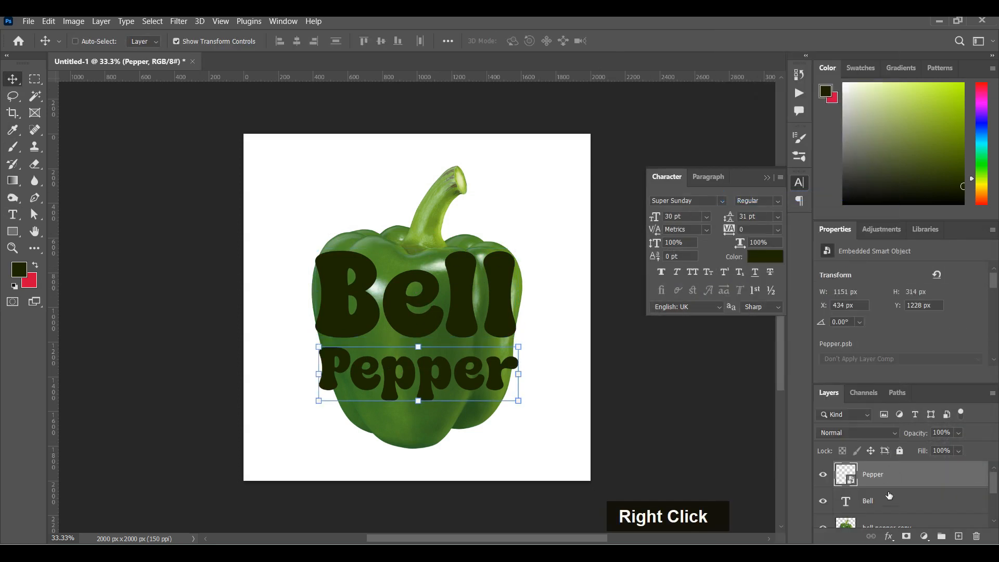
right_click(892, 500)
left_click(760, 196)
- Warp the "Bell" smart object so its sides bulge with the pepper's outline and its middle curves gently
right_click(466, 301, "ctrl")
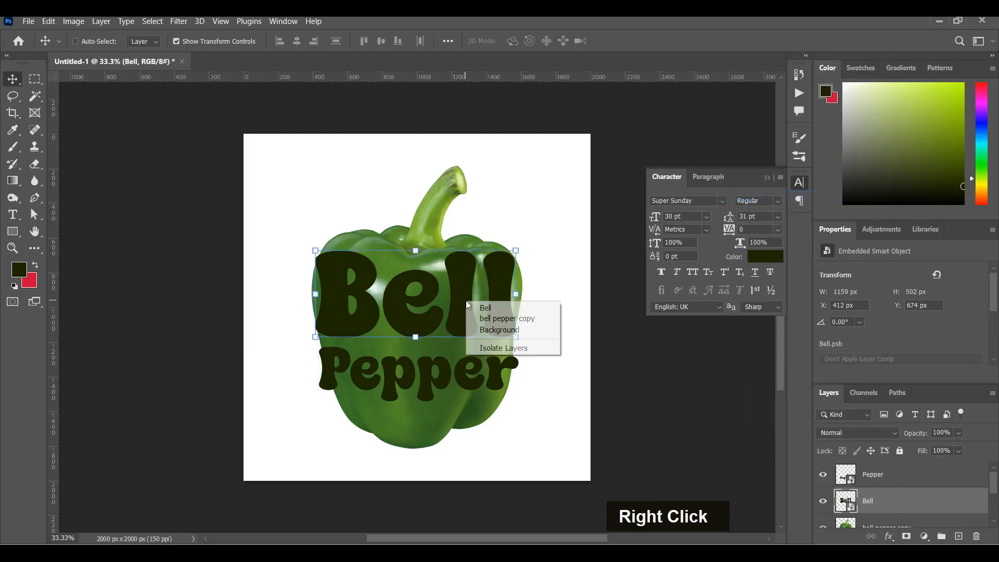
double_click(415, 251)
right_click(416, 270)
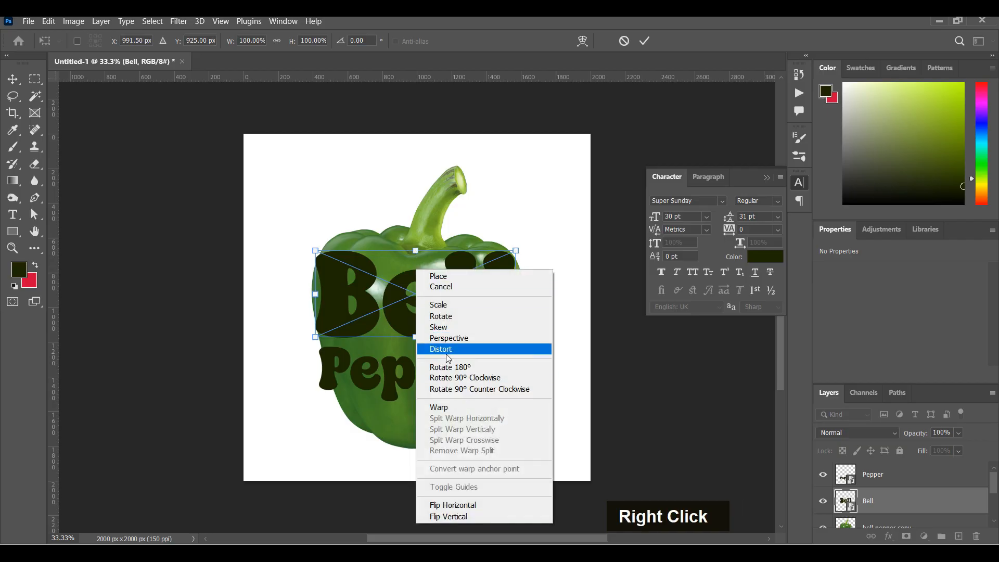
left_click(451, 408)
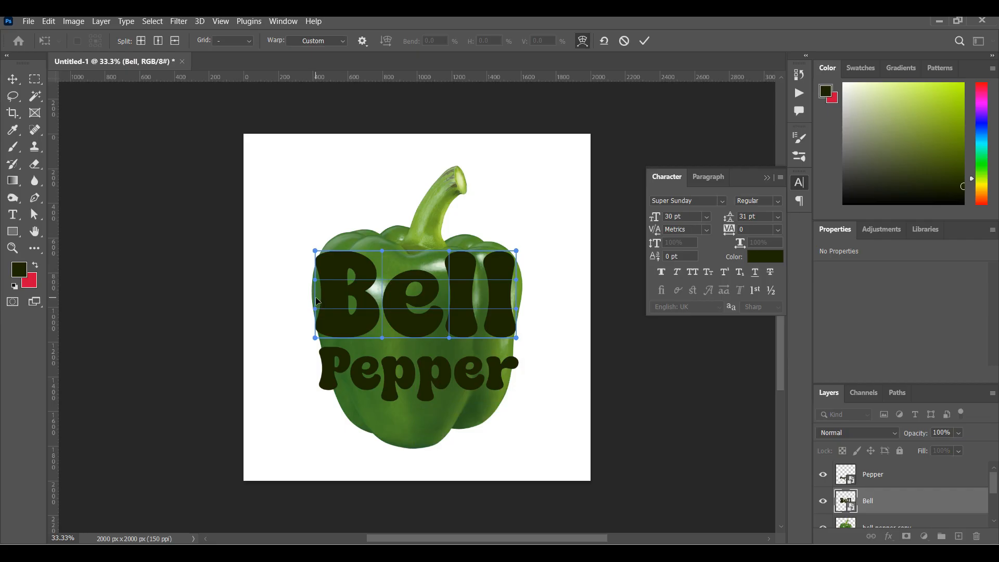
left_click_drag(316, 298, 310, 297)
left_click_drag(315, 337, 320, 338)
left_click_drag(315, 251, 320, 250)
left_click_drag(515, 250, 515, 250)
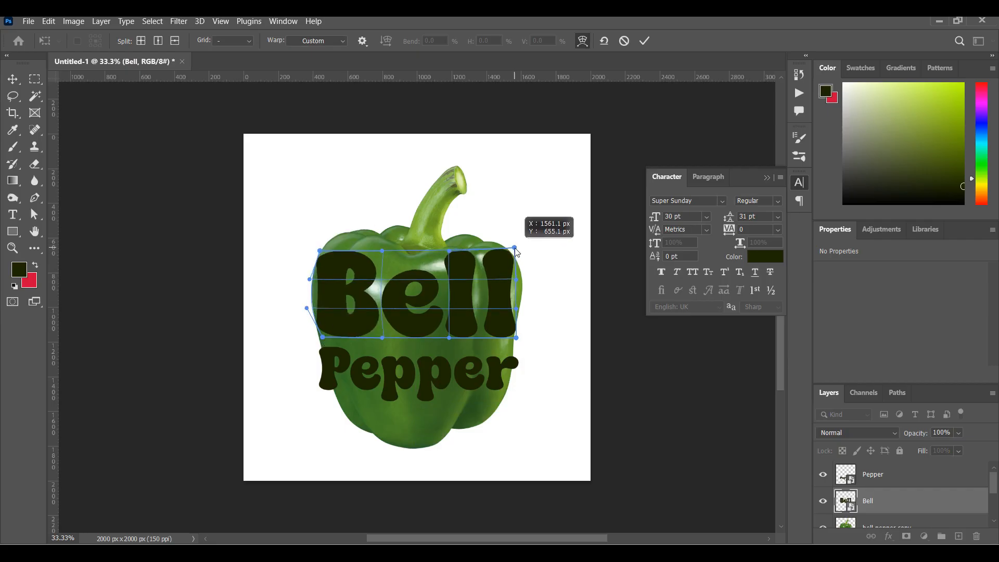
left_click_drag(516, 337, 514, 338)
left_click_drag(489, 291, 510, 289)
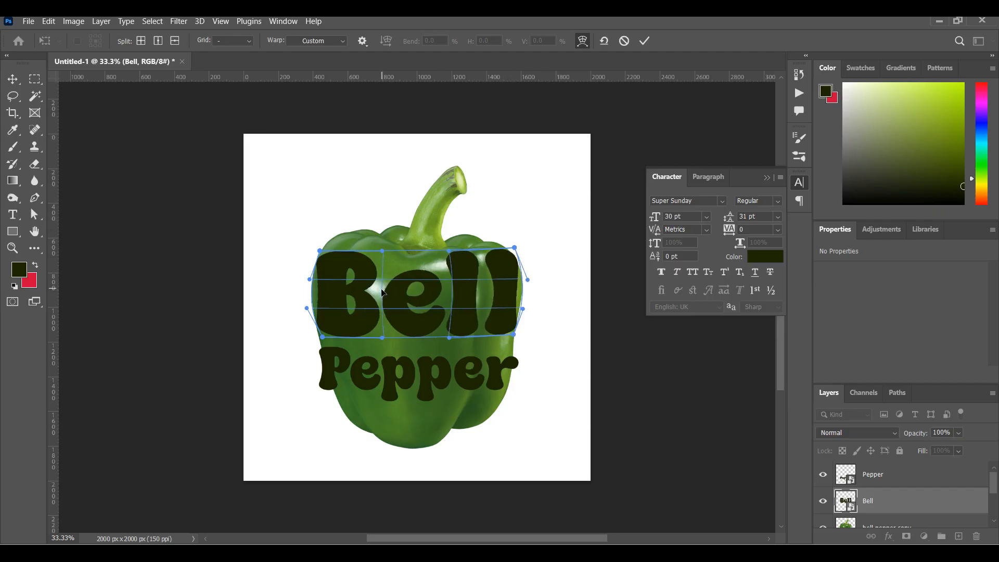
left_click_drag(428, 303, 423, 304)
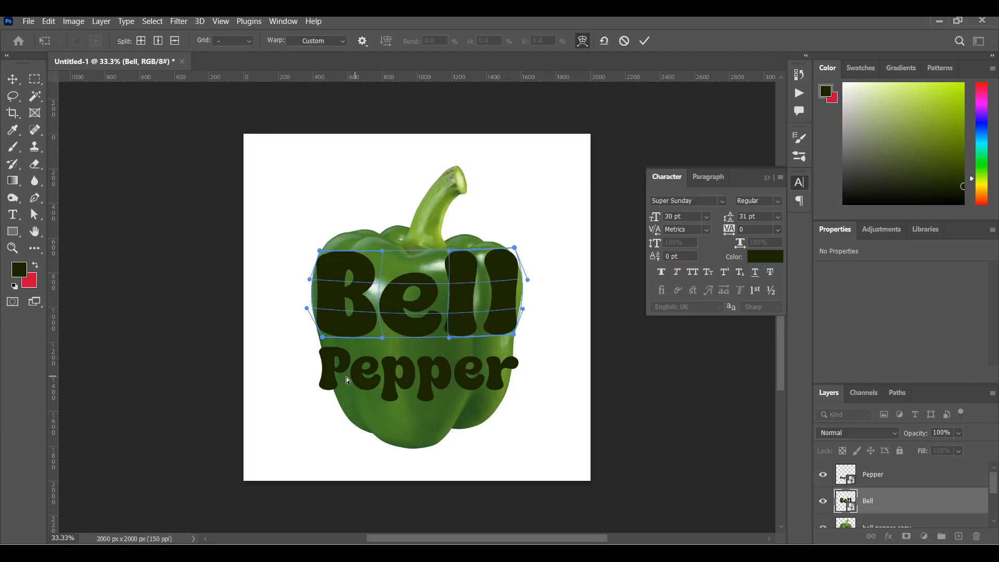
- Warp the corners and sides of the "Pepper" smart object inward to follow the pepper's tapering outline
left_click(890, 474)
key("ctrl+t")
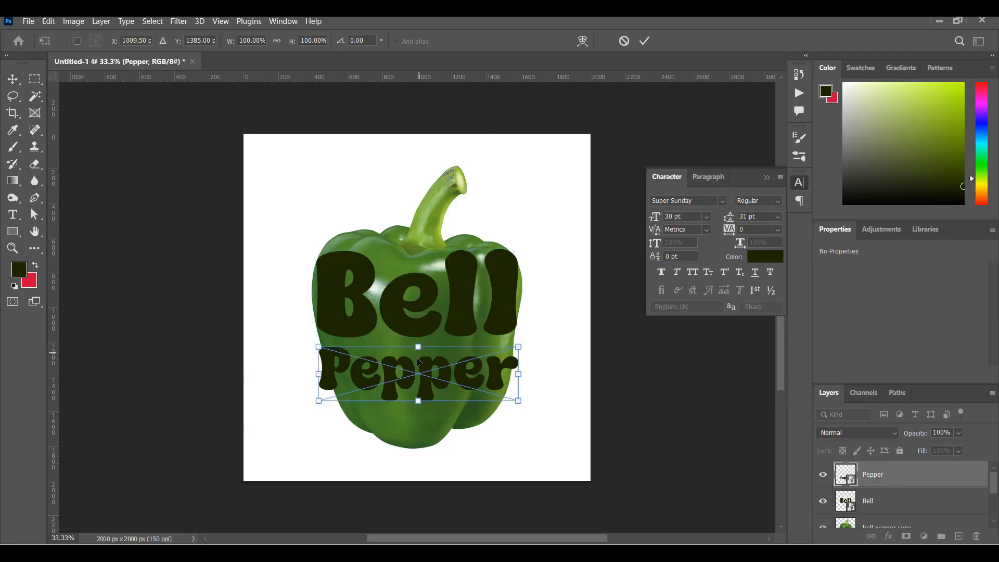
right_click(414, 378)
left_click(435, 253)
left_click_drag(320, 349, 321, 340)
left_click_drag(318, 383, 336, 402)
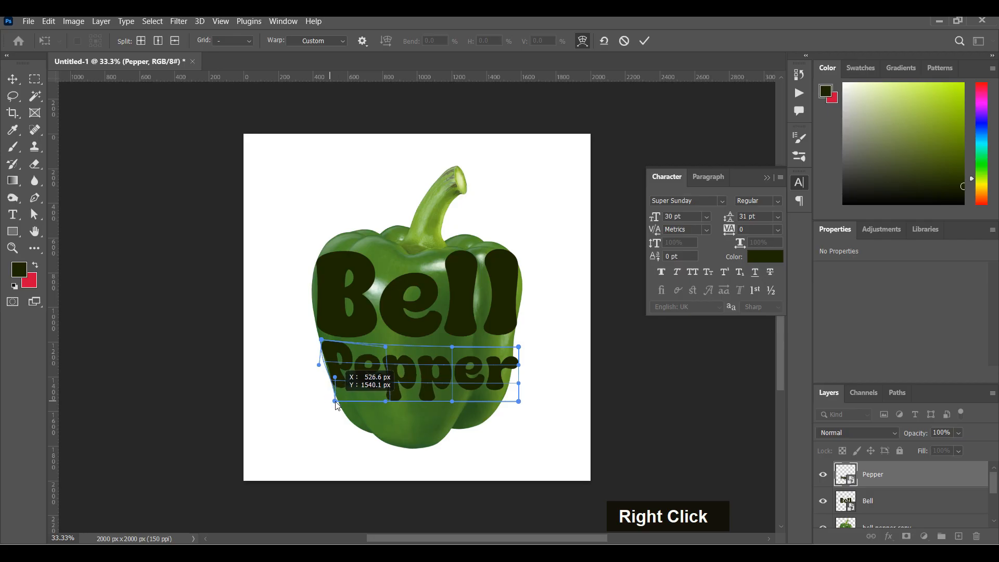
left_click_drag(345, 366, 344, 372)
left_click_drag(518, 347, 513, 346)
left_click_drag(519, 402, 506, 402)
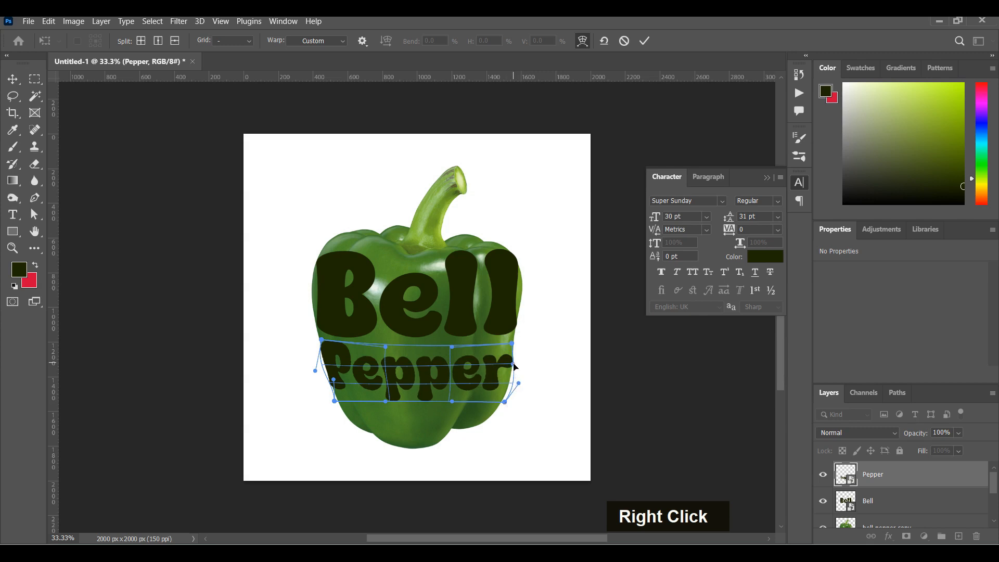
- Bow the lower and upper edges of "Pepper" downward in the middle and apply the warp
left_click_drag(416, 402, 419, 417)
mouse_move(420, 343)
left_mouse_down()
mouse_move(417, 359)
mouse_move(419, 346)
left_mouse_up()
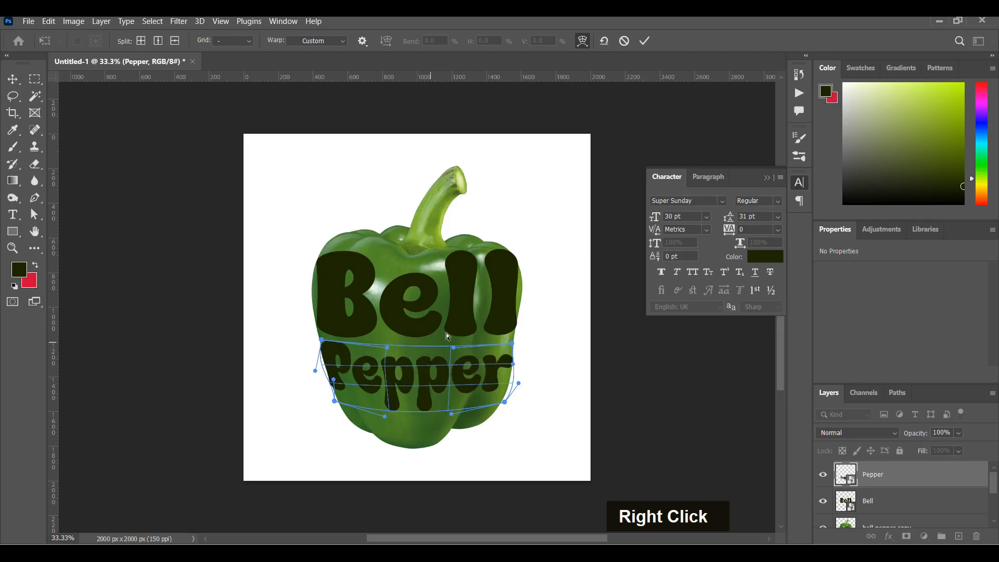
left_click(644, 41)
- Nudge "Pepper" up closer to "Bell", and shift both text layers slightly down on the pepper
key("Up")
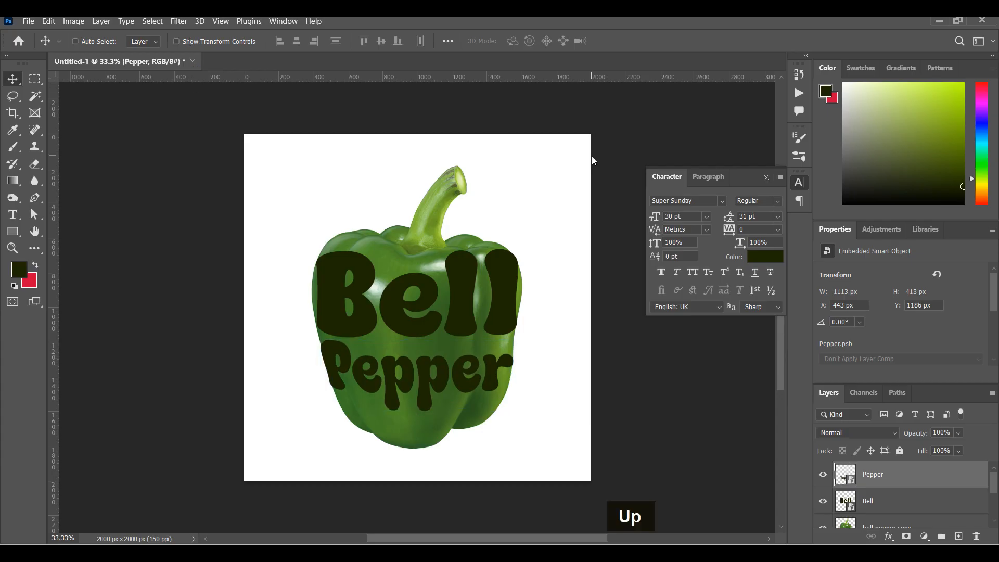
key("Down")
key("Down")
key("Down")
key("Down")
key("Down")
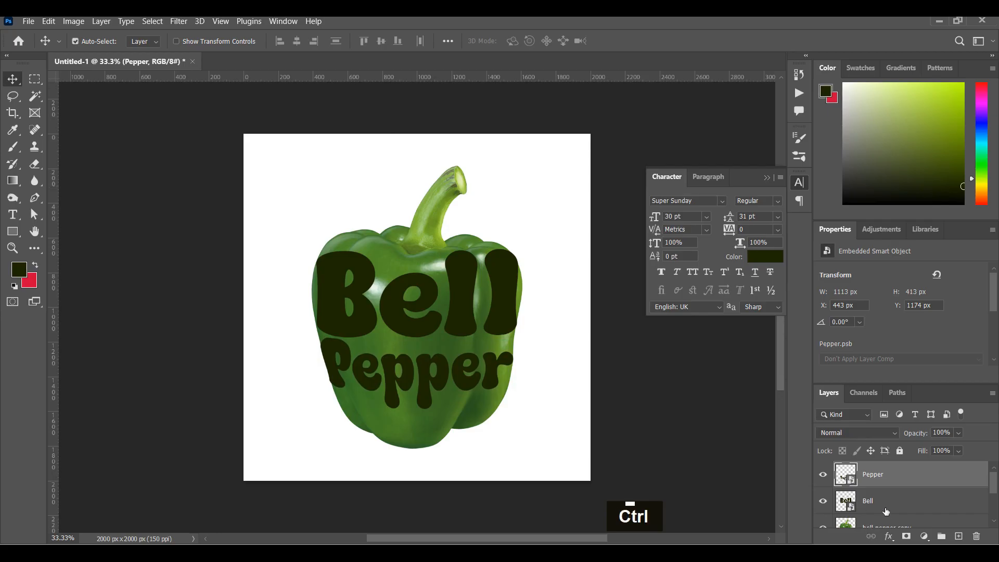
left_click(969, 508, "shift")
- Merge the two text layers and clip the bell pepper copy layer, placed above, to the merged text
right_click(935, 497)
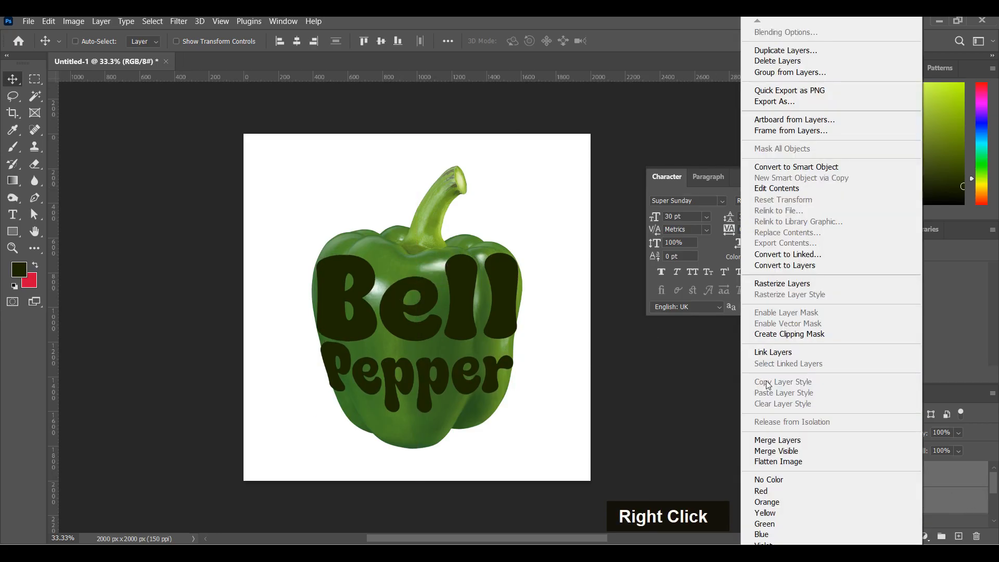
left_click(879, 440)
left_click_drag(877, 503, 875, 473)
left_click(845, 484, "alt")
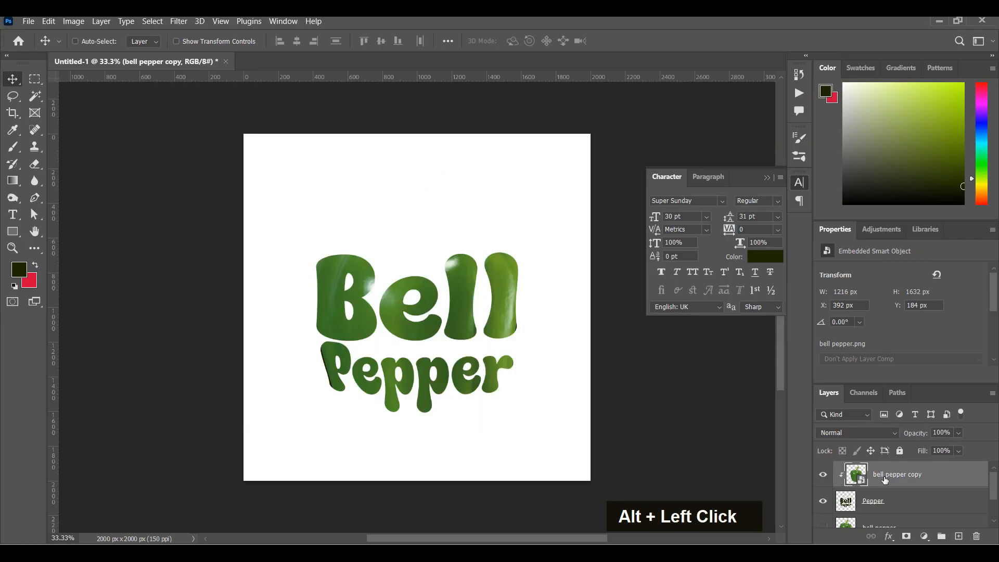
- Make the original bell pepper layer visible and show its transform controls
scroll(853, 494, "down", 1)
left_click(879, 501)
left_click(822, 504)
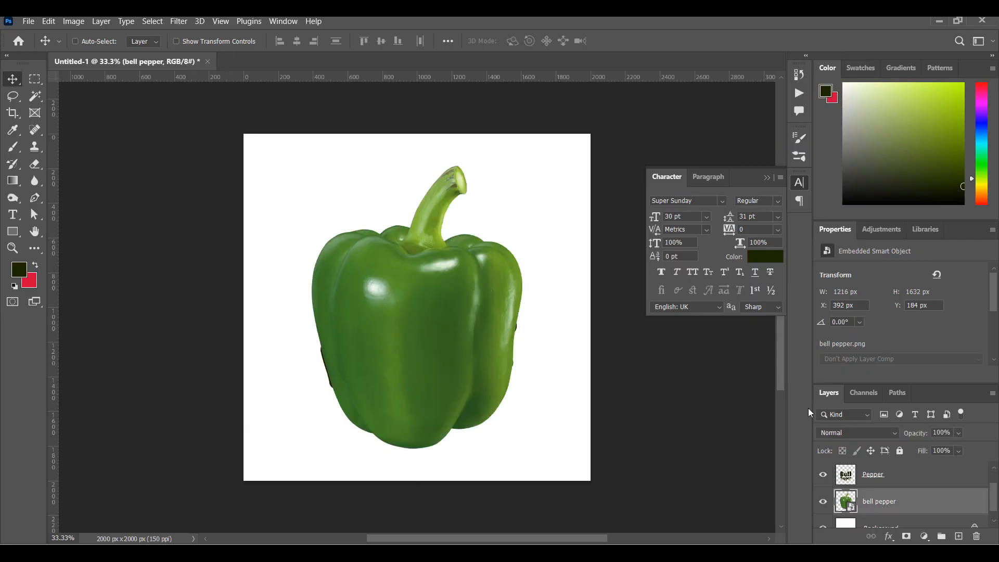
left_click(192, 40)
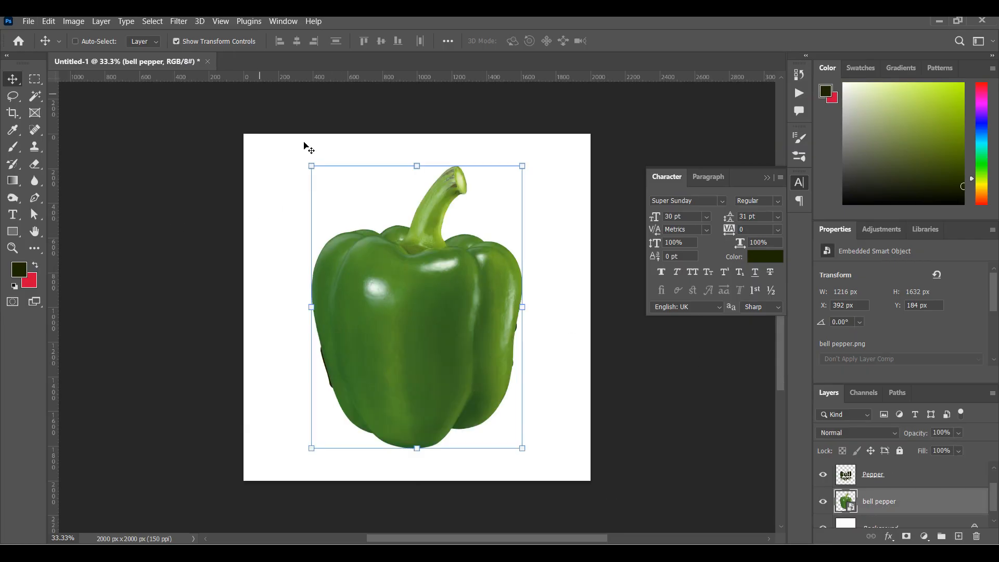
- Enlarge the original bell pepper image to 1240 × 1664 px about its centre and add a layer mask to its layer
left_click_drag(522, 448, 523, 458)
double_click(411, 272)
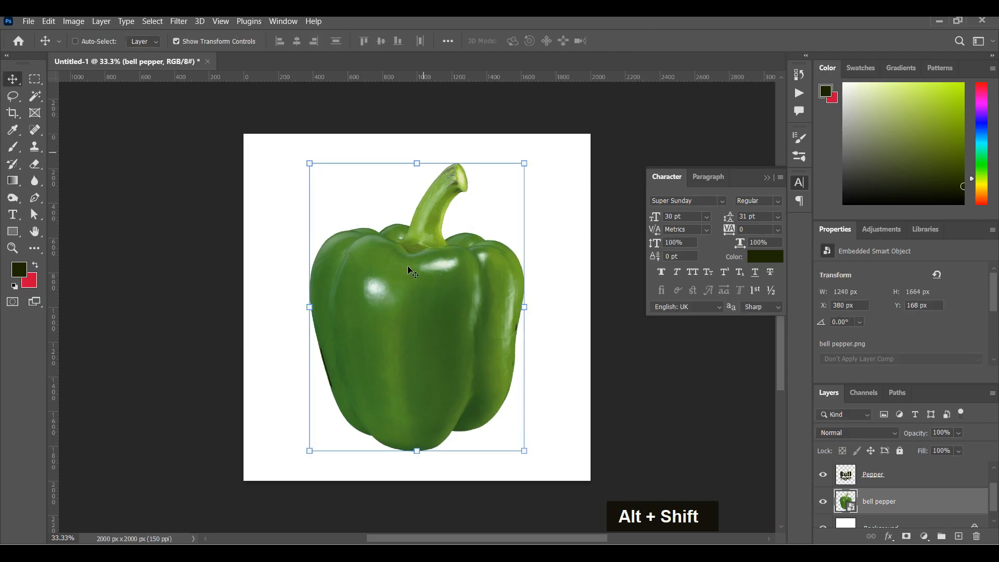
left_click(906, 536)
- Paint black on the bell pepper mask with a hard round 600 px brush to hide the pepper around the words "Bell Pepper"
key("b")
left_click(81, 41)
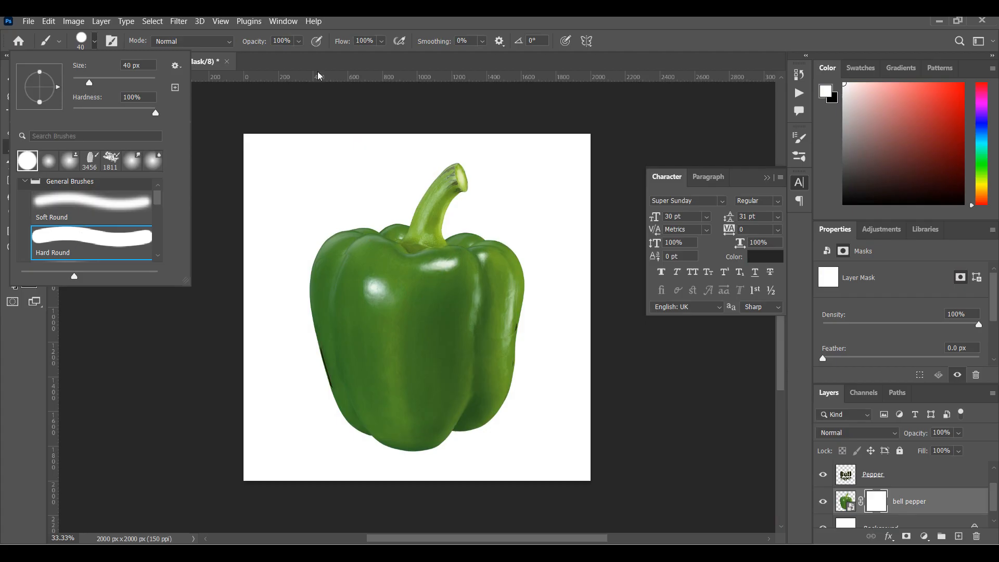
left_click(298, 41)
key("bracketright")
key("bracketright")
key("bracketright")
key("bracketright")
key("bracketright")
key("bracketright")
key("bracketright")
key("bracketright")
key("bracketright")
key("bracketright")
key("bracketright")
key("bracketright")
key("bracketright")
key("bracketright")
key("bracketright")
key("bracketright")
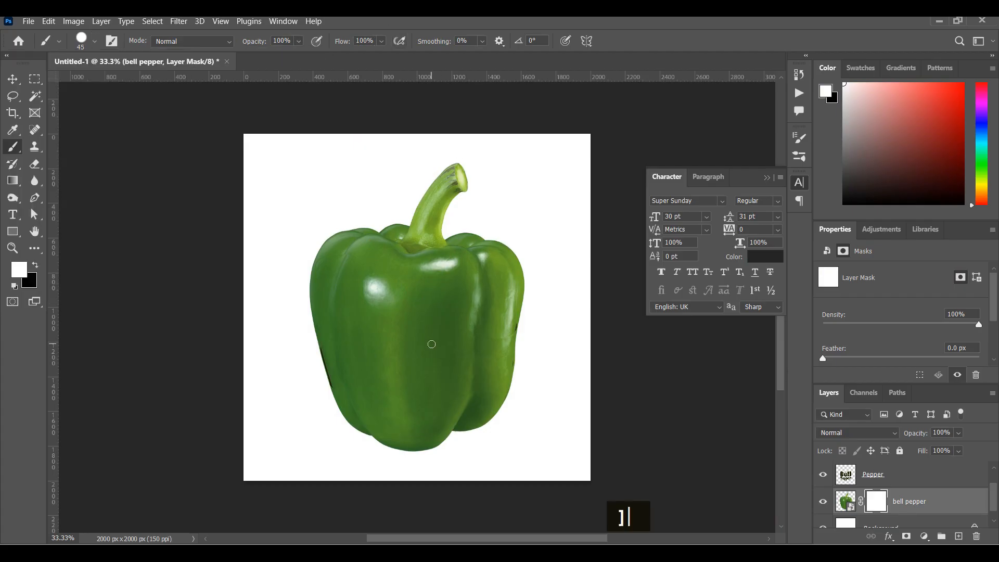
key("x")
mouse_move(345, 323)
left_mouse_down()
mouse_move(431, 337)
mouse_move(492, 325)
mouse_move(501, 296)
mouse_move(446, 309)
mouse_move(335, 300)
mouse_move(344, 340)
mouse_move(407, 348)
mouse_move(483, 340)
left_mouse_up()
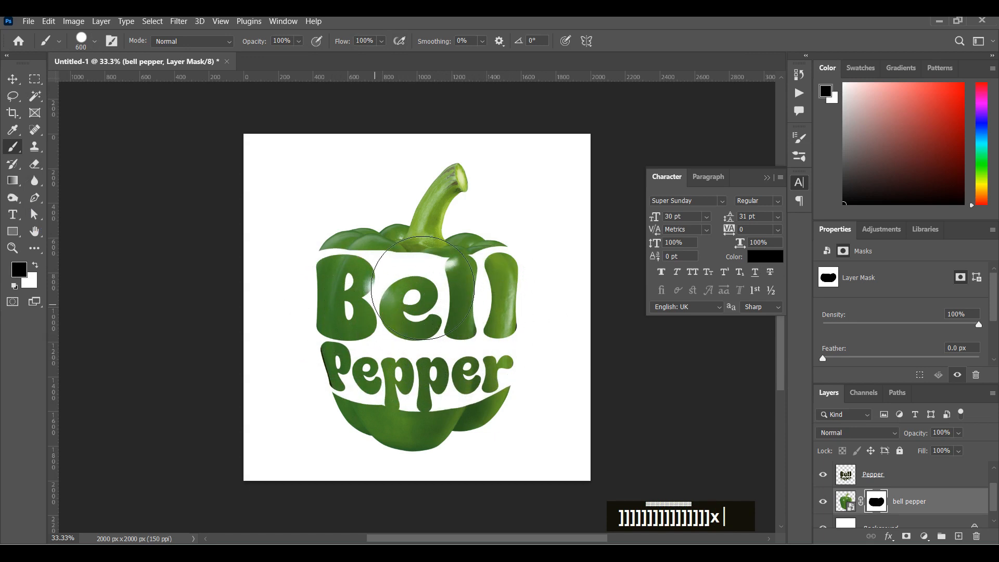
key("v")
scroll(884, 483, "up", 1)
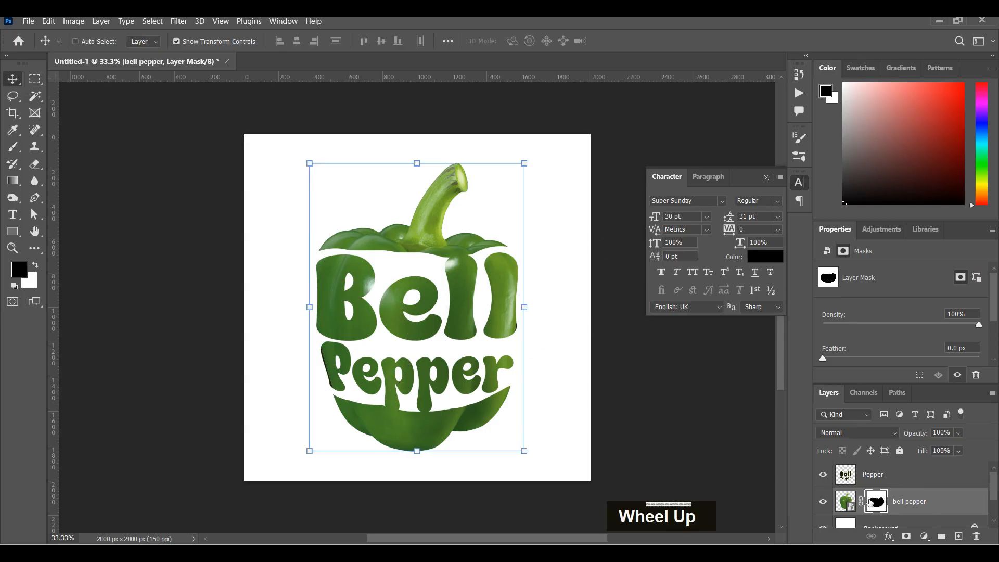
left_click(884, 481)
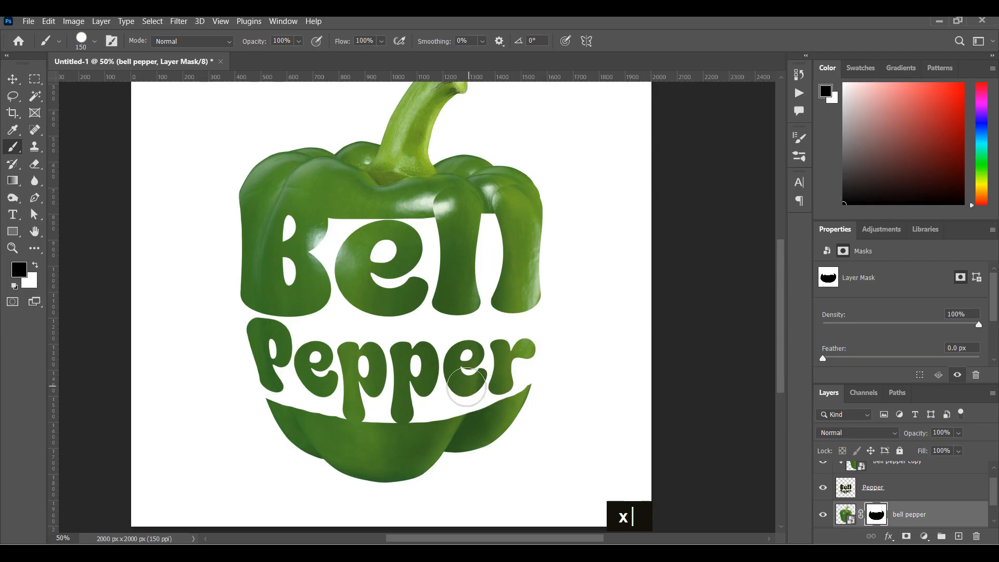
- Smooth the pepper base's upper cut on the mask by painting black inside a wide elliptical selection over the lettering, then deselect
right_click(34, 78)
left_click(91, 91)
left_click_drag(203, 212, 580, 425)
left_click(13, 147)
left_click_drag(278, 397, 432, 415)
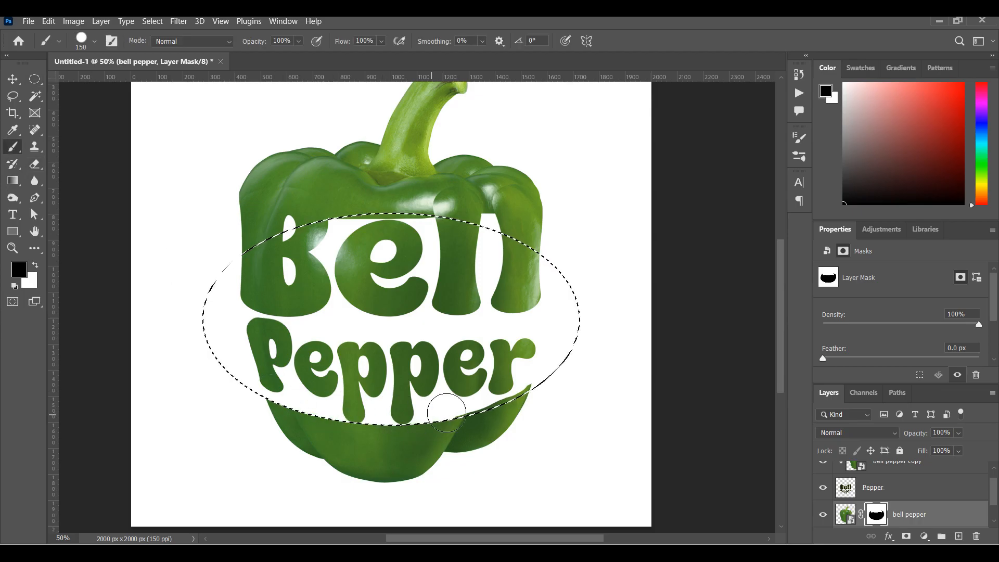
key("ctrl+d")
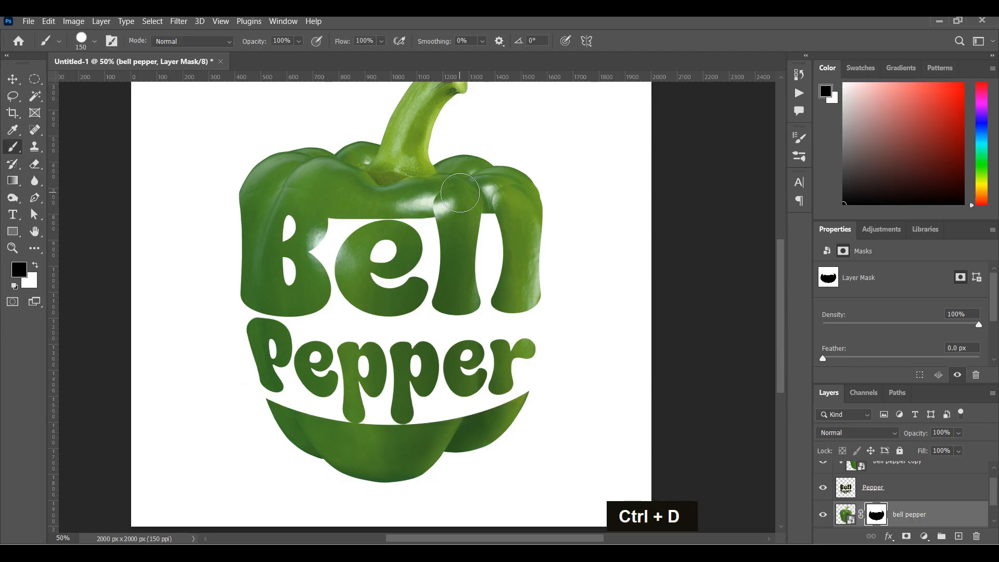
- Select an ellipse around the pepper's crown, invert the selection, mask out the pepper between crown and "Bell" in black, and deselect
scroll(277, 300, "up", 4)
scroll(277, 300, "down", 1)
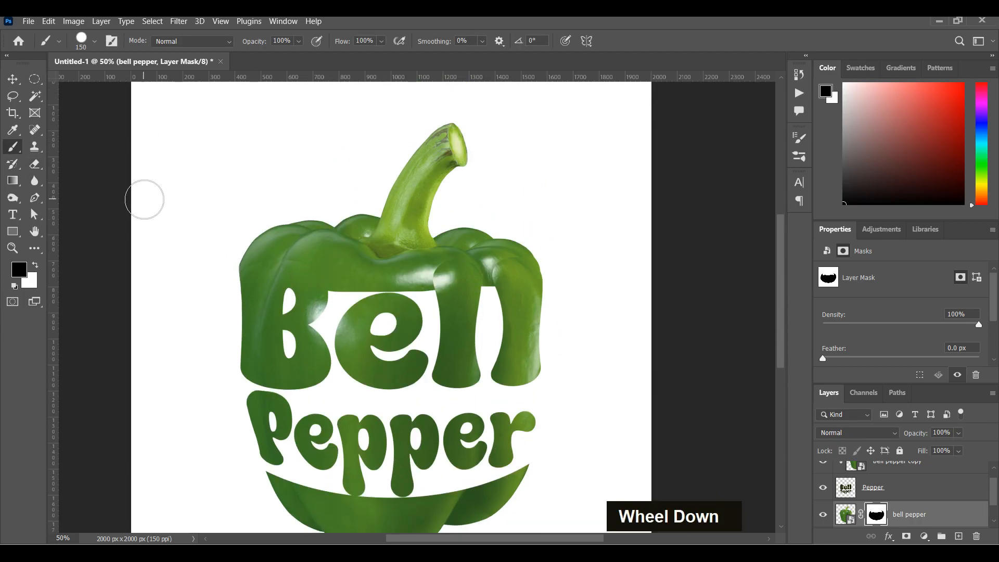
left_click(35, 79)
left_click_drag(258, 183, 538, 267)
key("ctrl+shift+i")
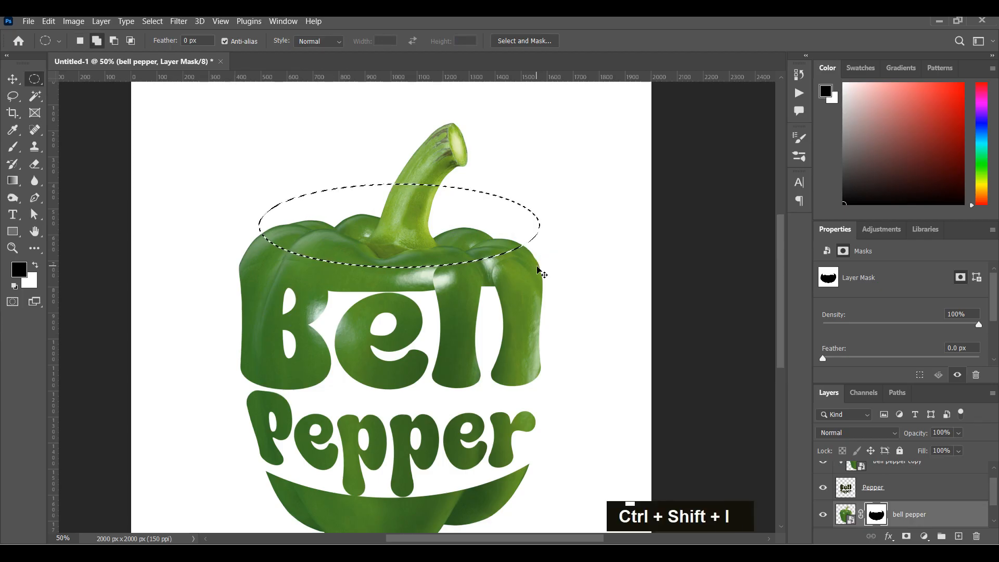
key("b")
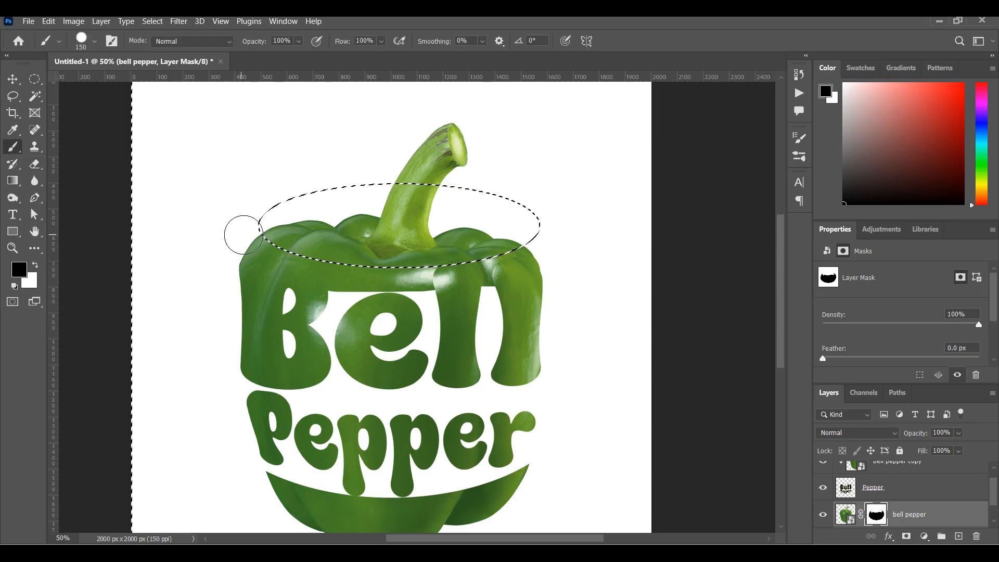
mouse_move(293, 266)
left_mouse_down()
mouse_move(388, 280)
mouse_move(507, 263)
left_mouse_up()
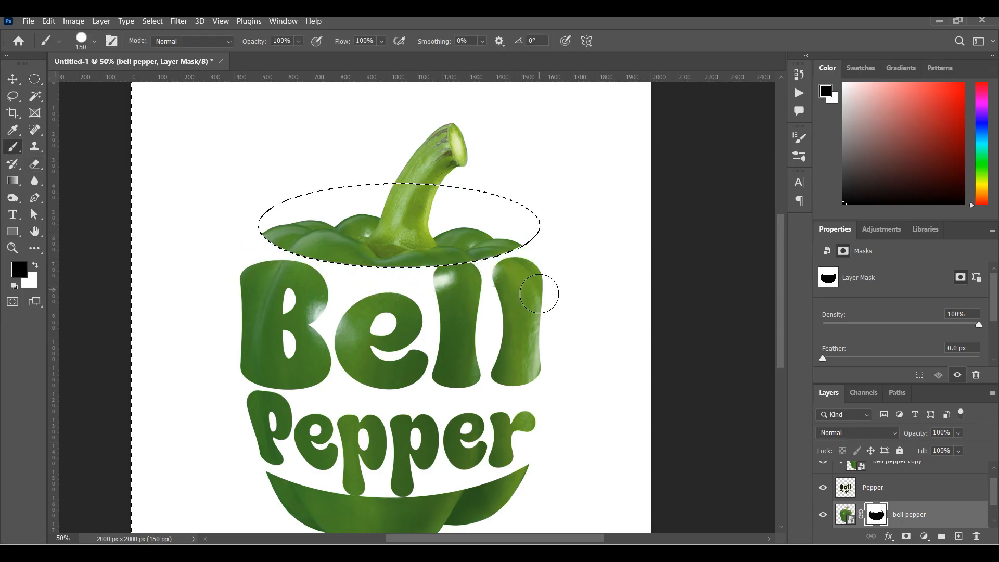
key("ctrl+d")
- Convert the masked bell pepper layer to a smart object and rasterize it
key("z")
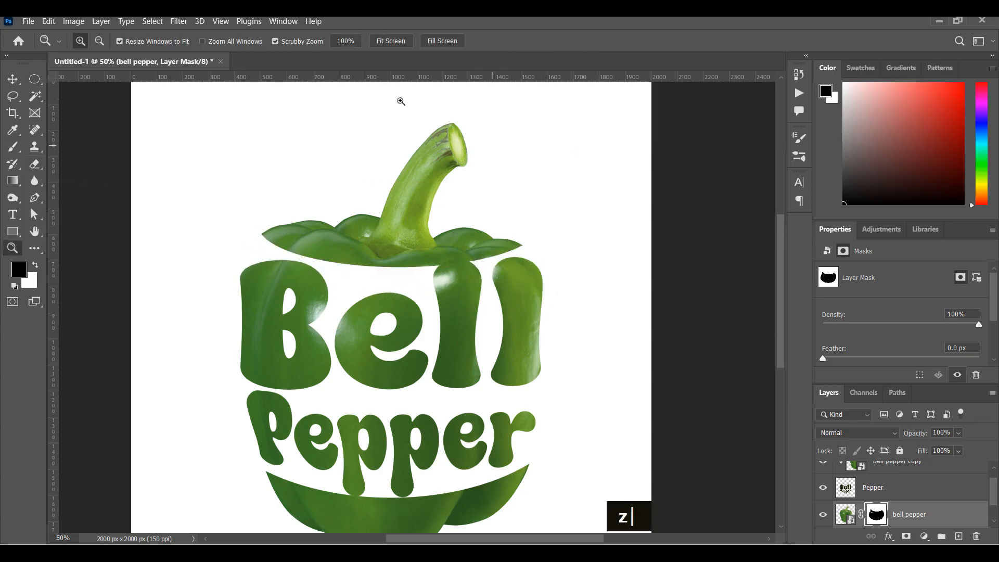
left_click(392, 43)
left_click(16, 81)
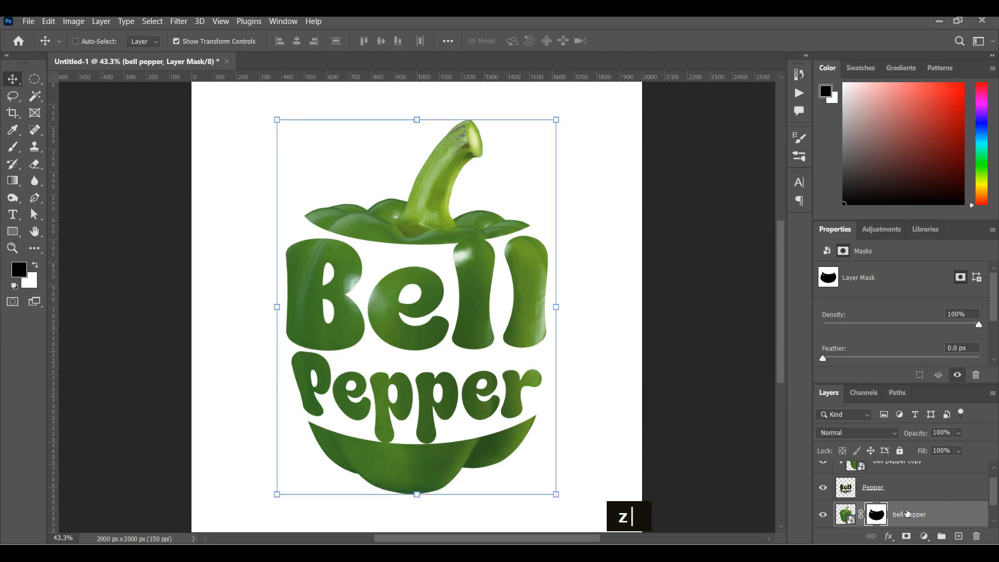
scroll(556, 457, "down", 2)
left_click(570, 473)
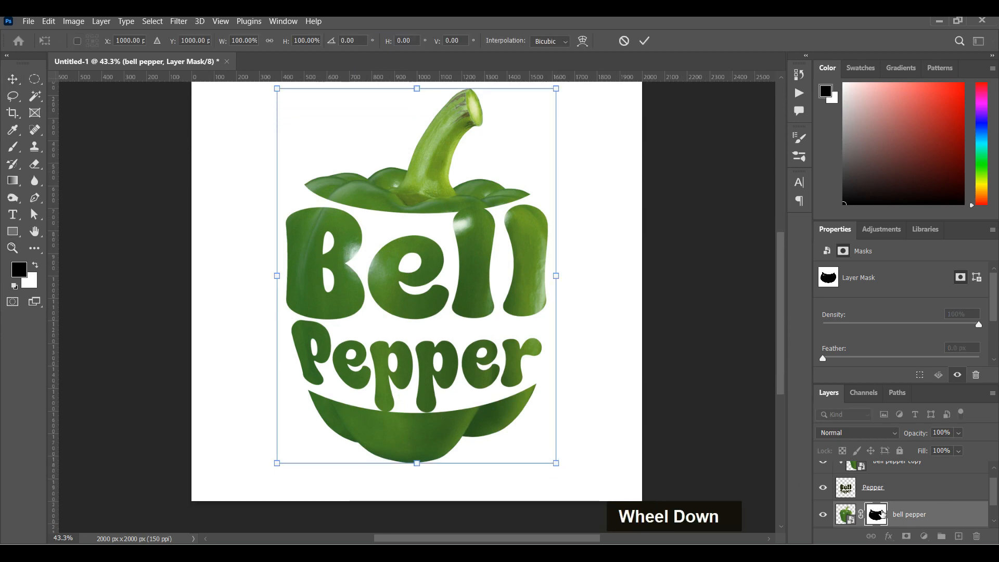
right_click(881, 514)
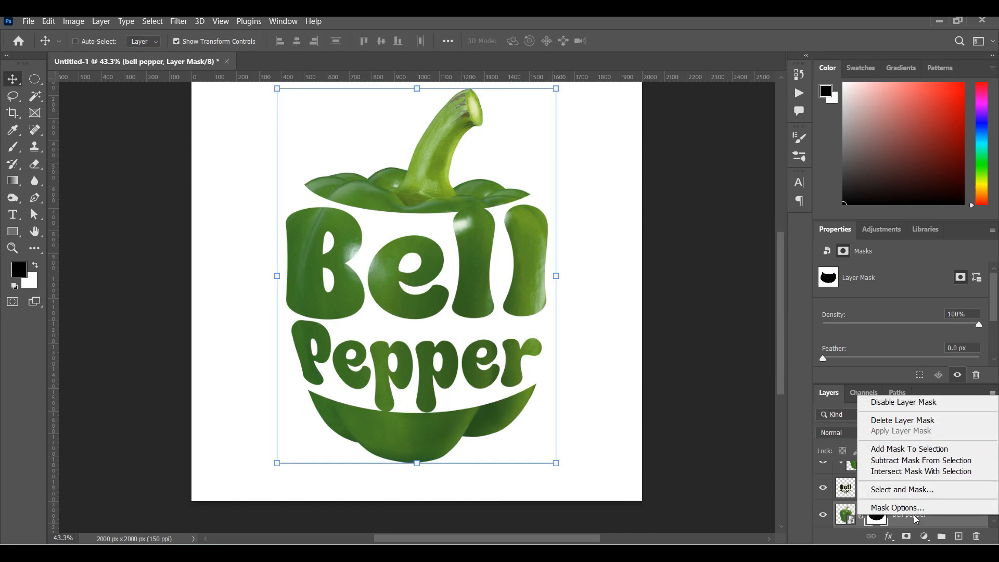
right_click(915, 519)
left_click(884, 163)
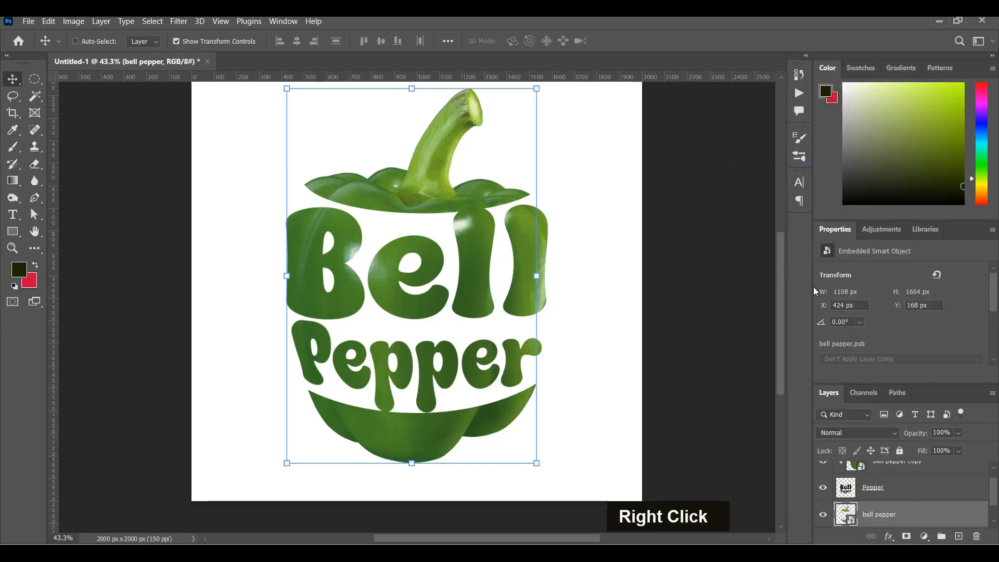
right_click(873, 516)
left_click(728, 282)
- Cut the stem and crown out of the bell pepper layer with a rectangular selection and paste them as a separate layer
scroll(416, 312, "up", 2)
right_click(32, 81)
left_click(110, 79)
left_click_drag(255, 124, 608, 303)
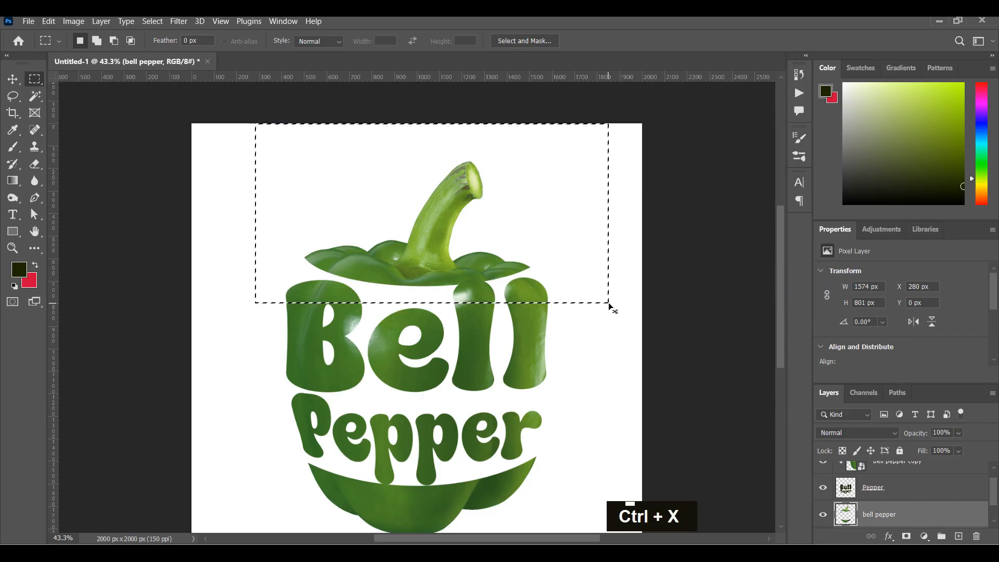
key("ctrl+x")
key("v")
scroll(449, 237, "down", 1)
key("ctrl+v")
left_click_drag(508, 353, 479, 186)
- Erase the stray green fragment below the pasted crown and move the crown back down over "Bell"
left_click(34, 167)
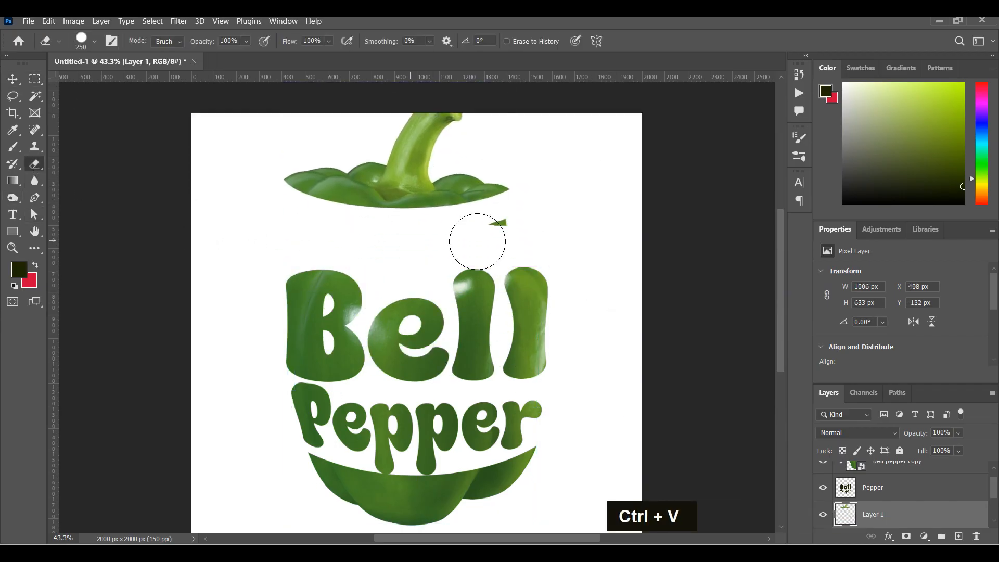
left_click_drag(477, 241, 462, 247)
left_click(12, 79)
scroll(459, 260, "up", 1)
mouse_move(433, 212)
left_mouse_down()
mouse_move(454, 271)
mouse_move(454, 259)
left_mouse_up()
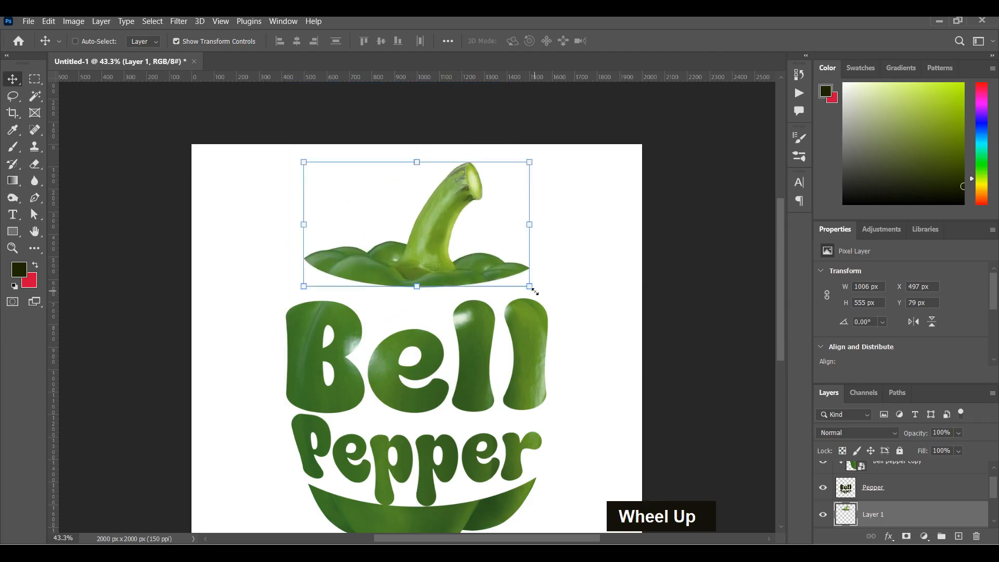
- Tilt the crown slightly counter-clockwise, enlarge it to 1036 × 585 px overall, and place it just above "Bell"
left_click_drag(535, 292, 539, 285)
left_click_drag(453, 262, 449, 257)
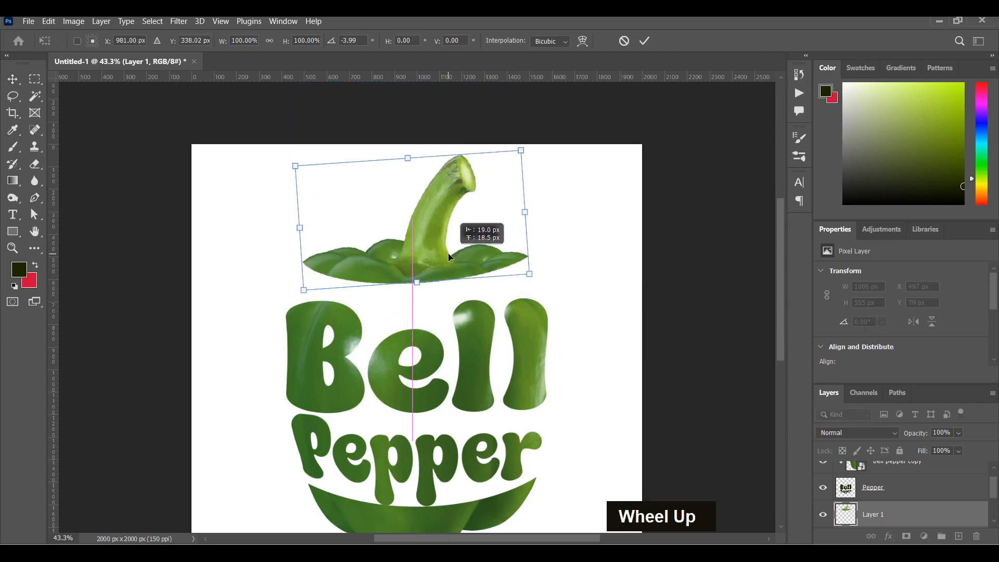
left_click_drag(529, 274, 542, 290)
left_click_drag(470, 253, 470, 262)
left_click(644, 41)
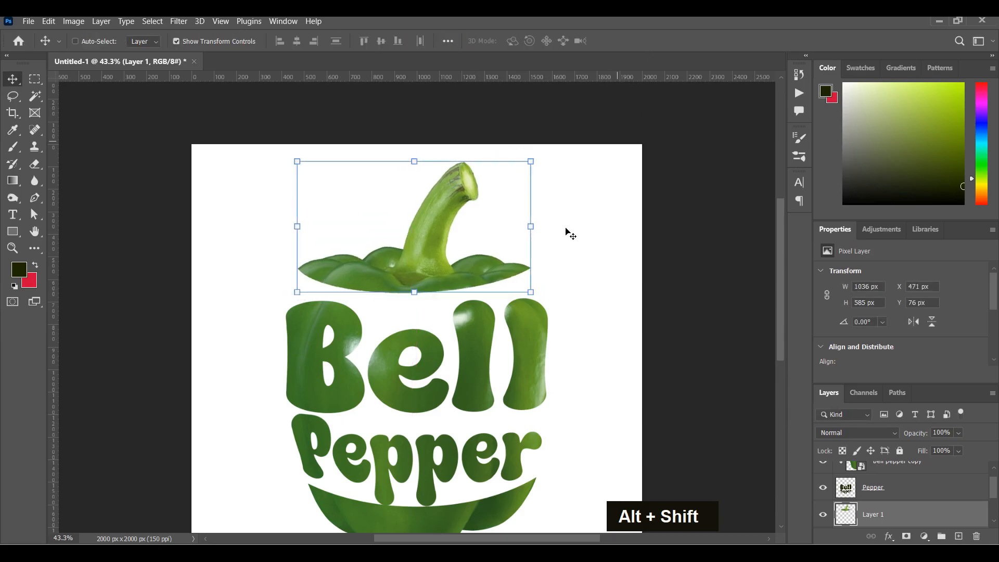
- Group all the layers above the background
left_click(458, 332, "alt")
left_click_drag(459, 332, 439, 309)
scroll(890, 498, "down", 2)
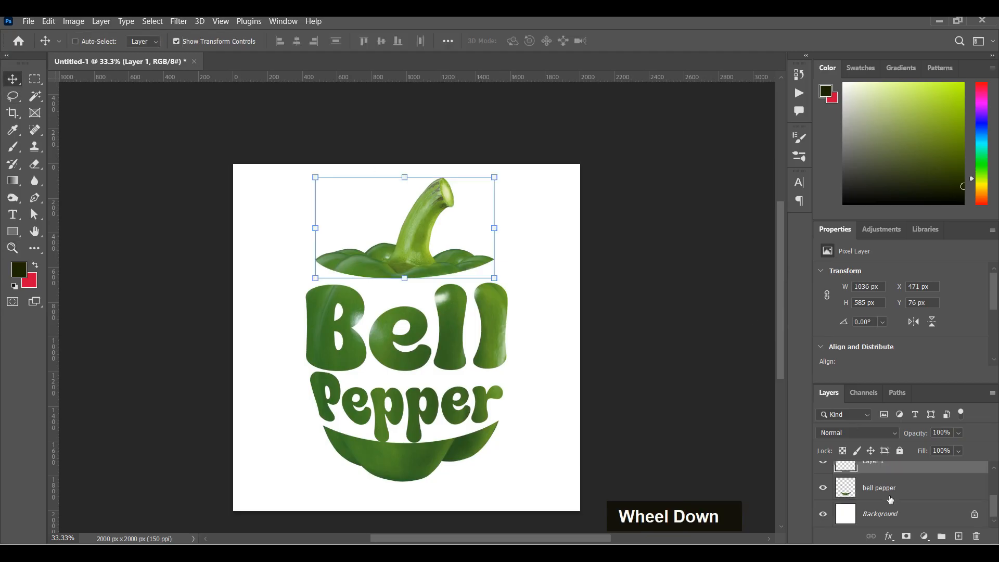
left_click(890, 499)
scroll(890, 494, "up", 2)
left_click(894, 471, "shift")
key("ctrl+g")
- Centre the group vertically on the canvas and scale it to 92.02%
key("ctrl+a")
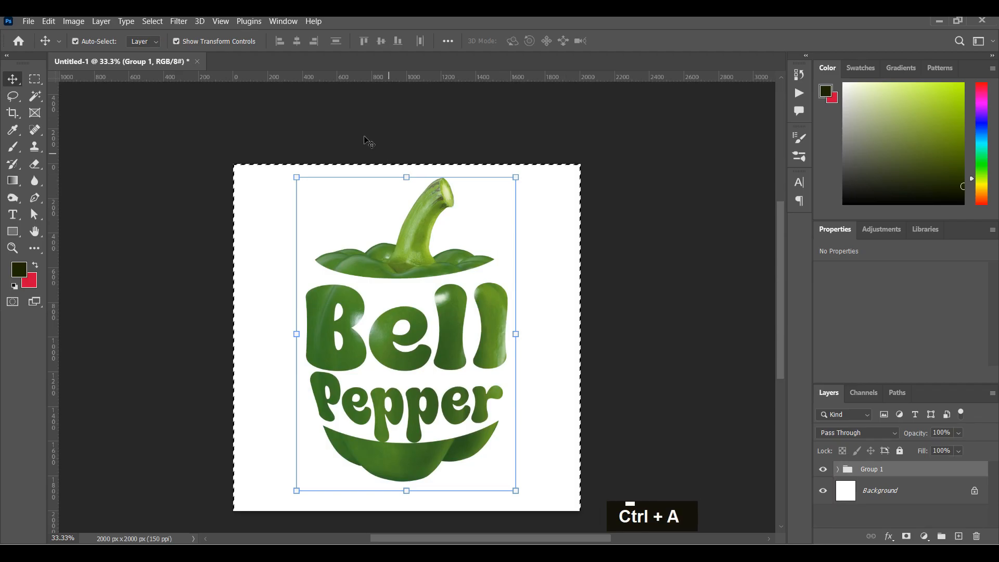
left_click(380, 41)
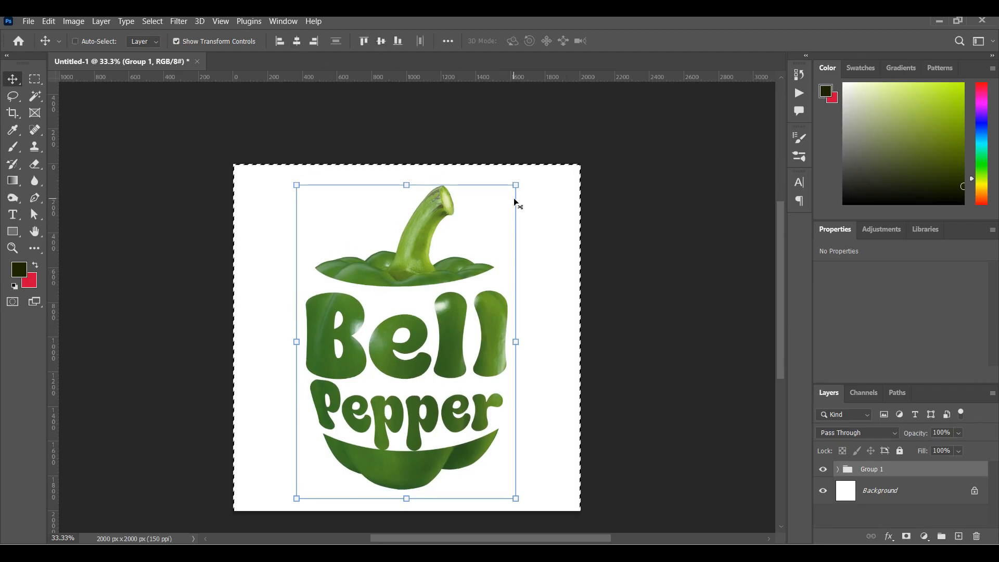
key("ctrl+d")
left_click_drag(515, 185, 507, 197)
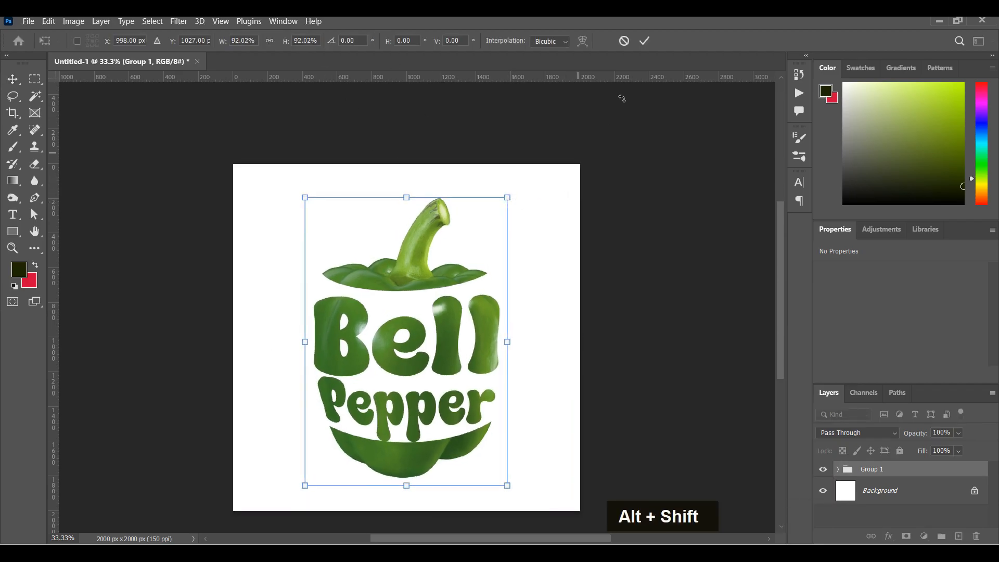
key("Return")
- Add a pale green solid color fill layer (#efffc6) directly above the background
left_click(907, 491)
left_click(924, 536)
left_click(896, 310)
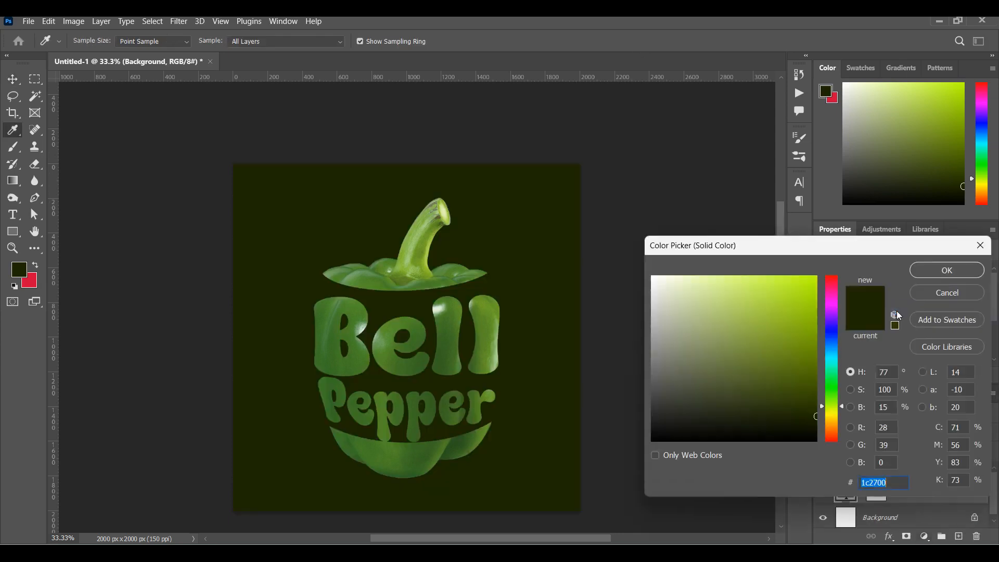
mouse_move(760, 320)
left_mouse_down()
mouse_move(804, 291)
mouse_move(804, 395)
mouse_move(824, 448)
mouse_move(811, 250)
mouse_move(689, 196)
left_mouse_up()
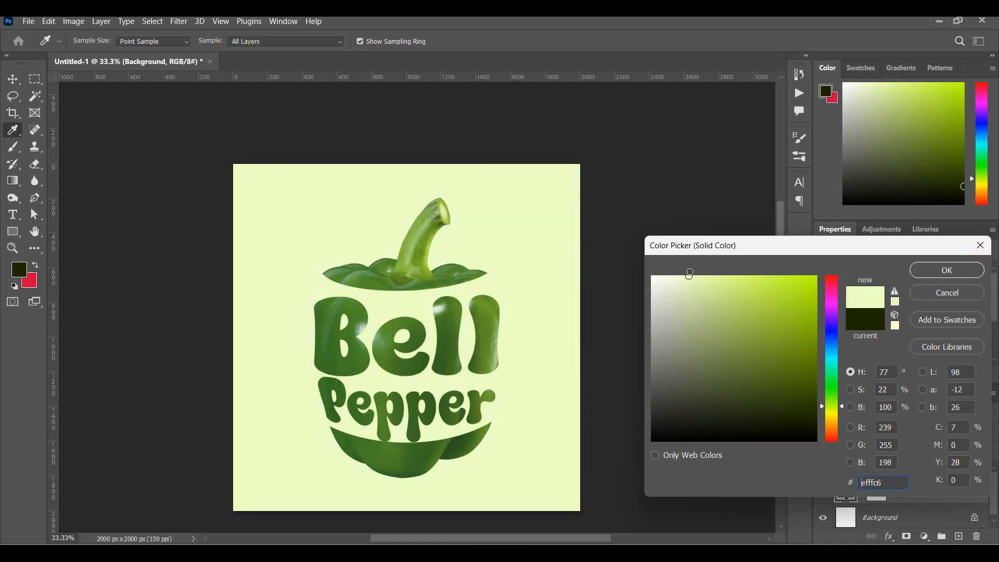
left_click(937, 272)
- Rotate the pepper group counter-clockwise so it leans to the left, and shift it slightly upward
left_click(887, 475)
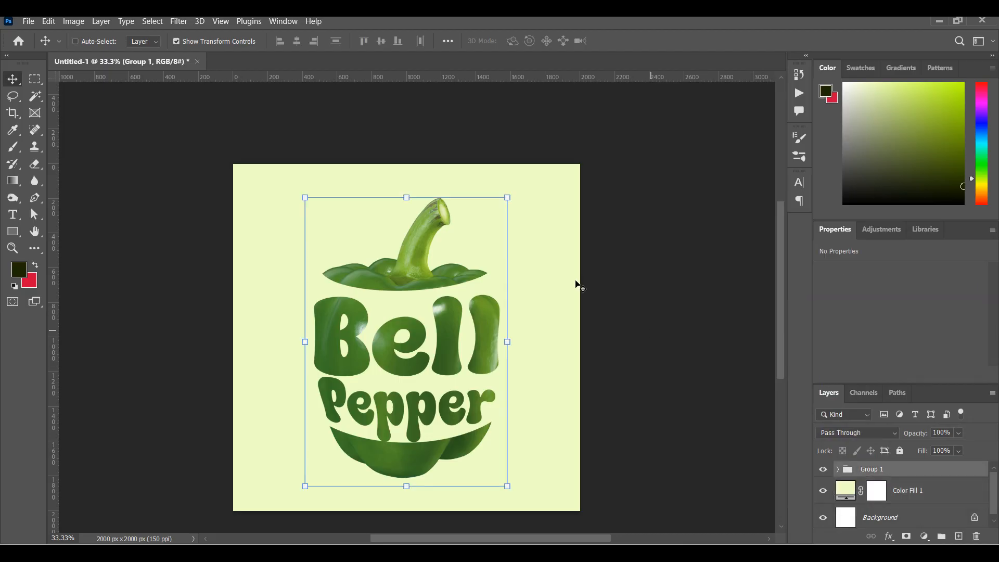
left_click_drag(509, 196, 473, 185)
left_click_drag(438, 383, 439, 362)
left_click(643, 41)
- Centre the tilted pepper group horizontally and vertically on the canvas and deselect
key("ctrl+a")
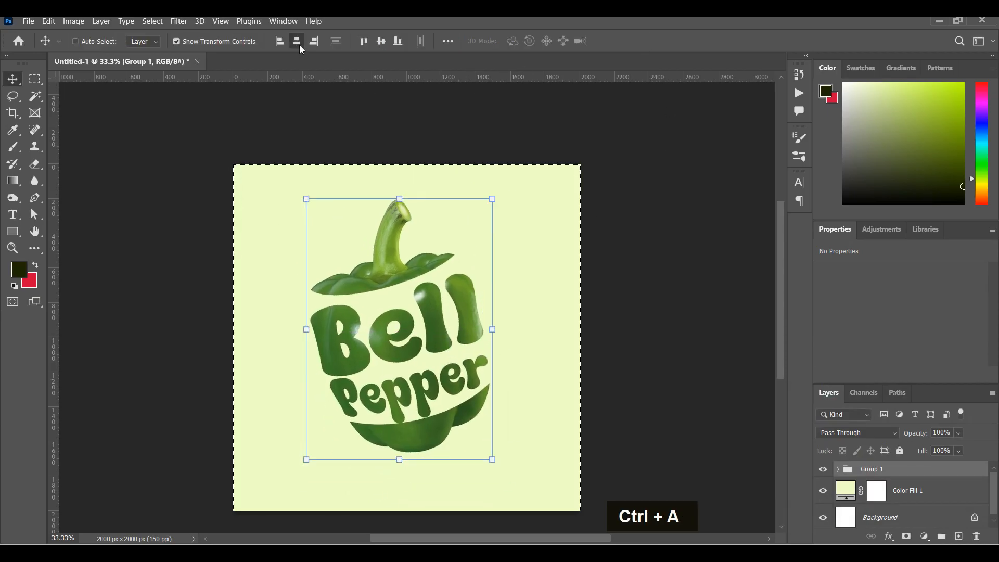
left_click(297, 41)
left_click(397, 41)
left_click(382, 40)
key("ctrl+d")
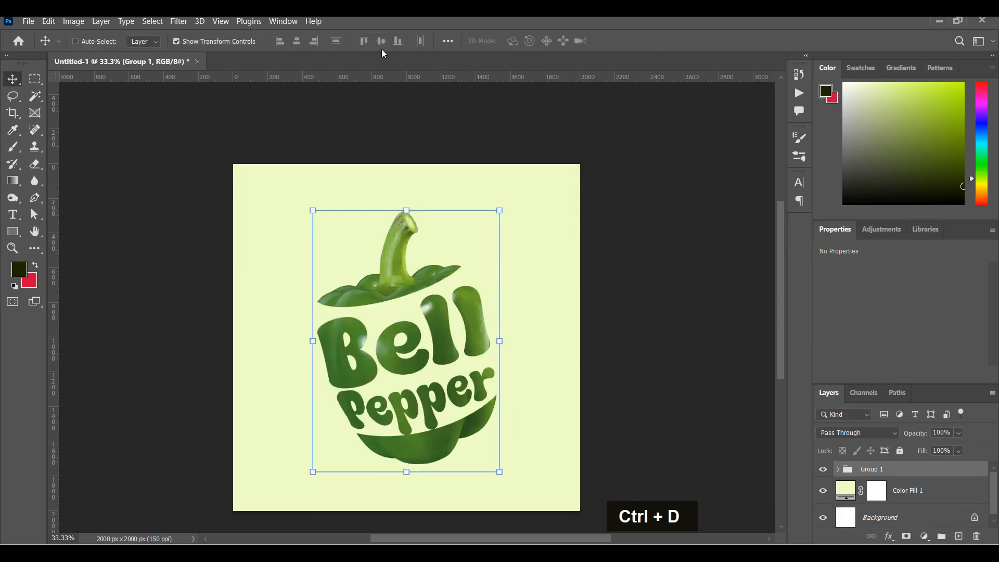